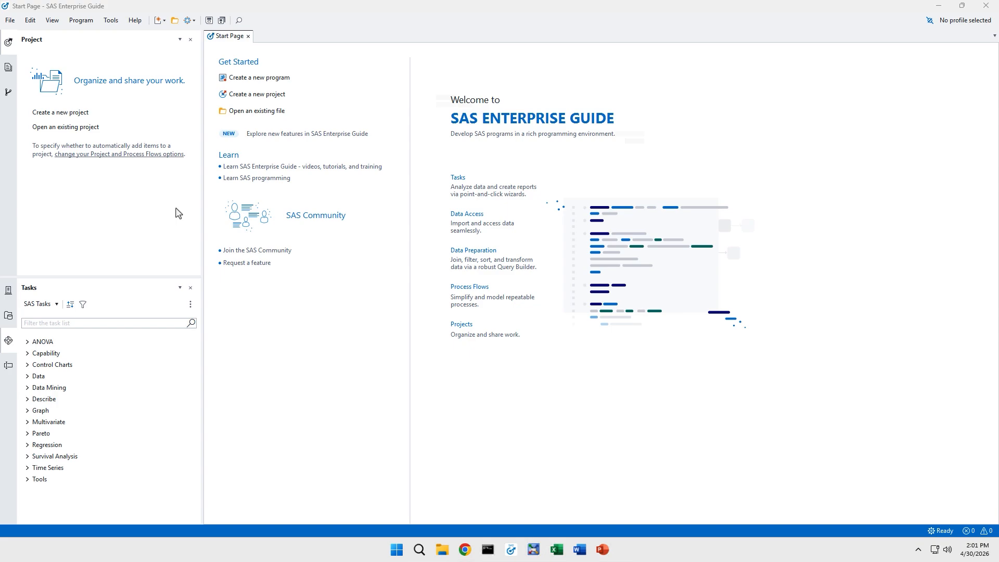
Step: Open Finance_Information.egp from the quick-start location on My Computer
{"action": "left_click", "coordinate": [9, 21]}
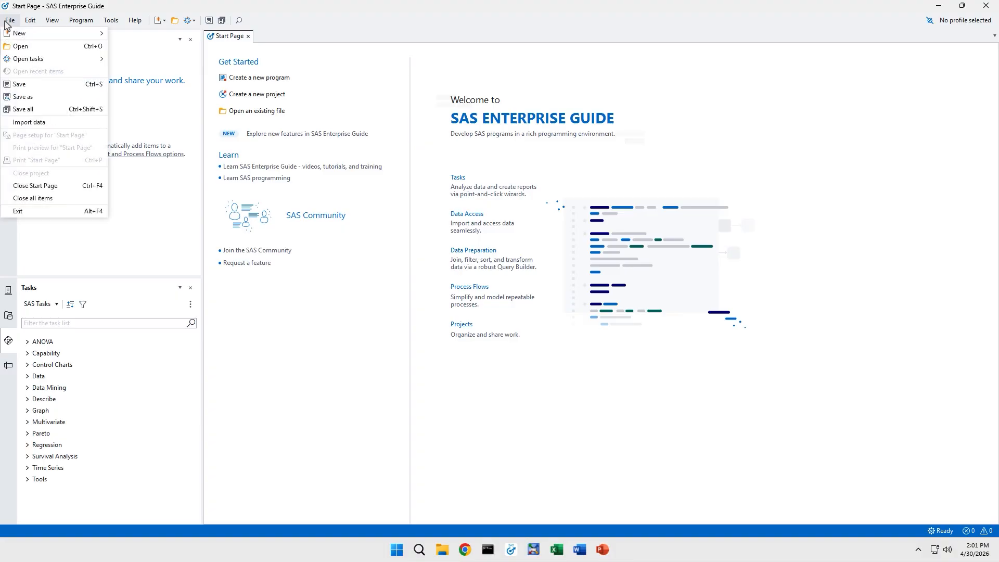
{"action": "left_click", "coordinate": [35, 47]}
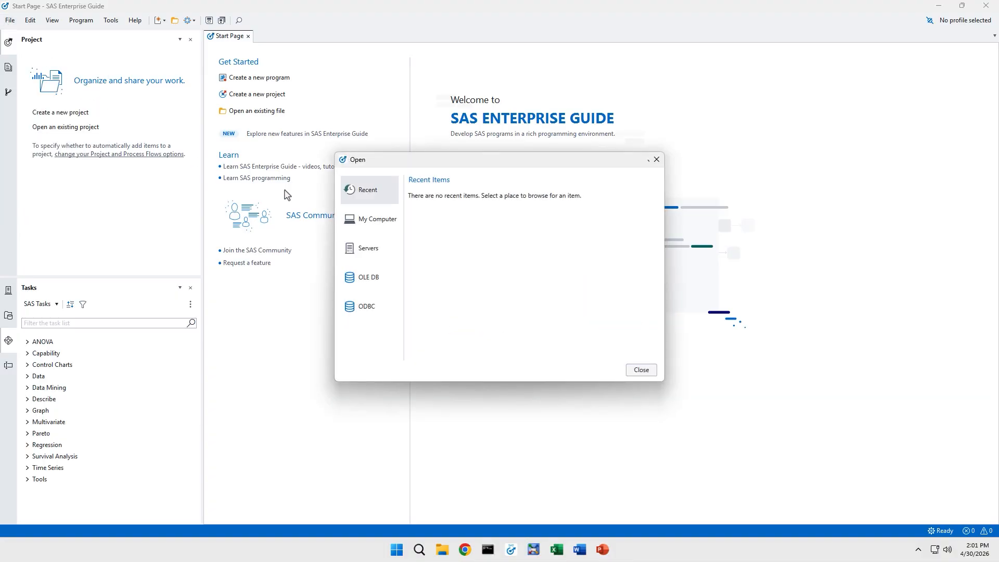
{"action": "left_click", "coordinate": [363, 221]}
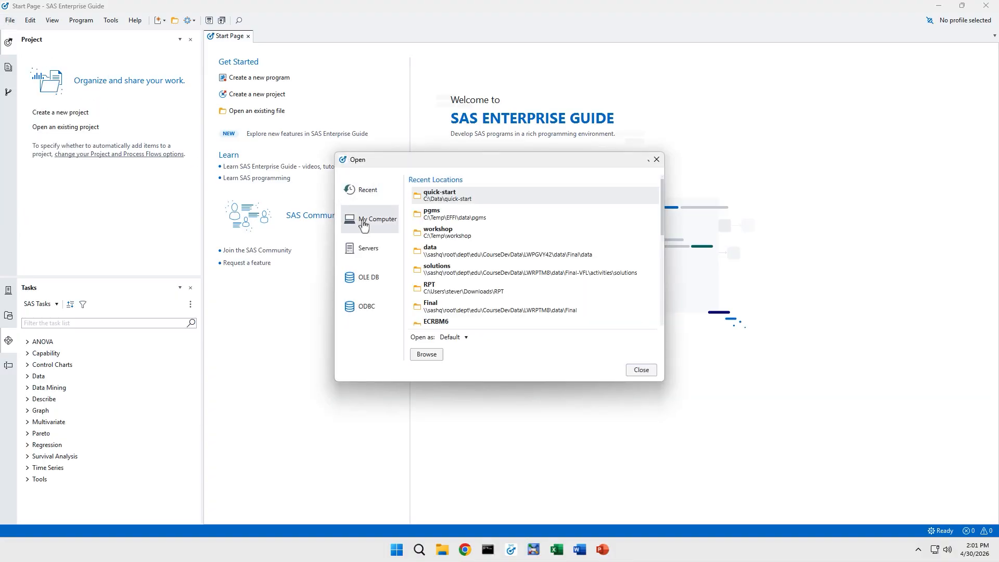
{"action": "left_click", "coordinate": [486, 201]}
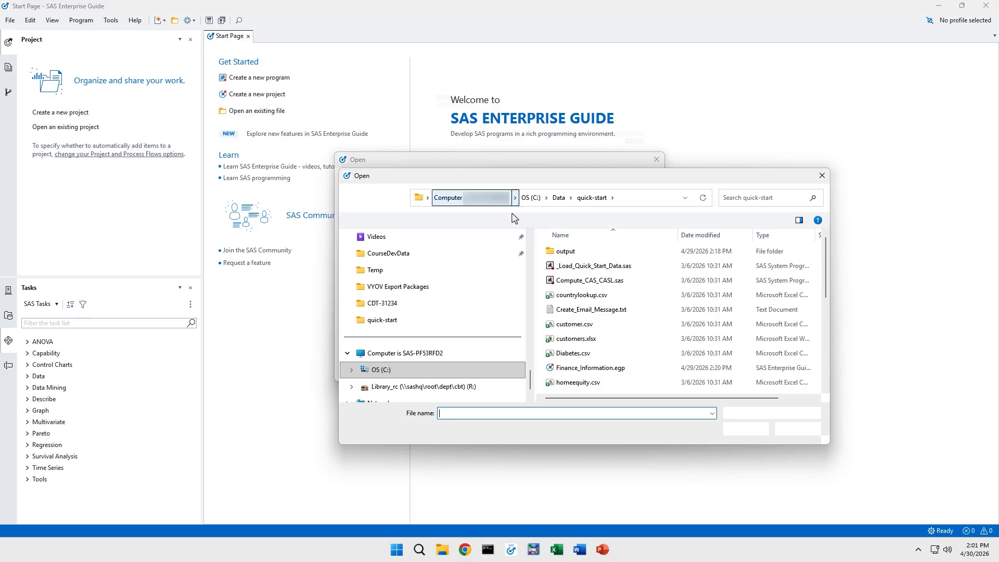
{"action": "double_click", "coordinate": [632, 368]}
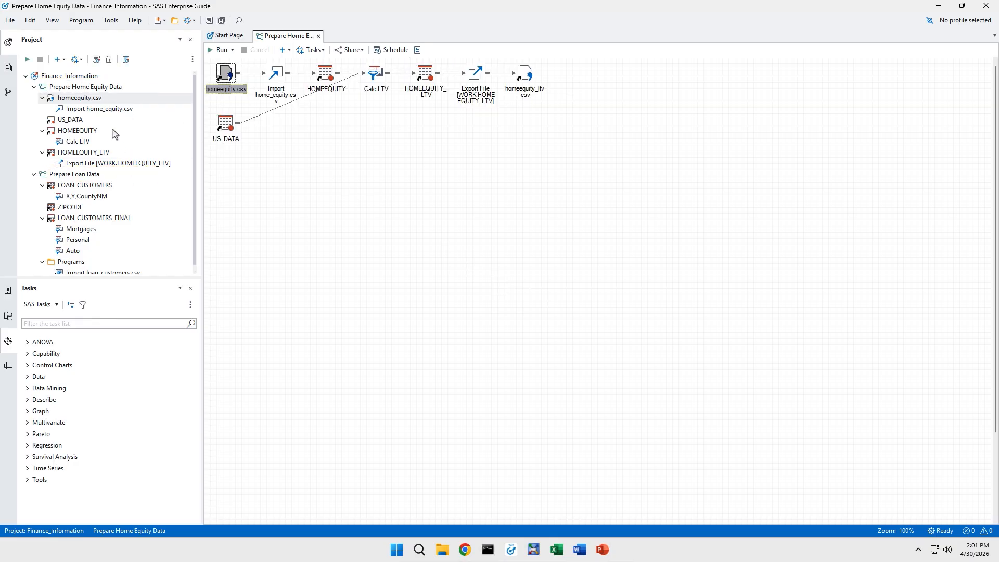
Step: Check the homeequity.csv node's properties without changes, then open the Prepare Loan Data flow
{"action": "left_click", "coordinate": [108, 86]}
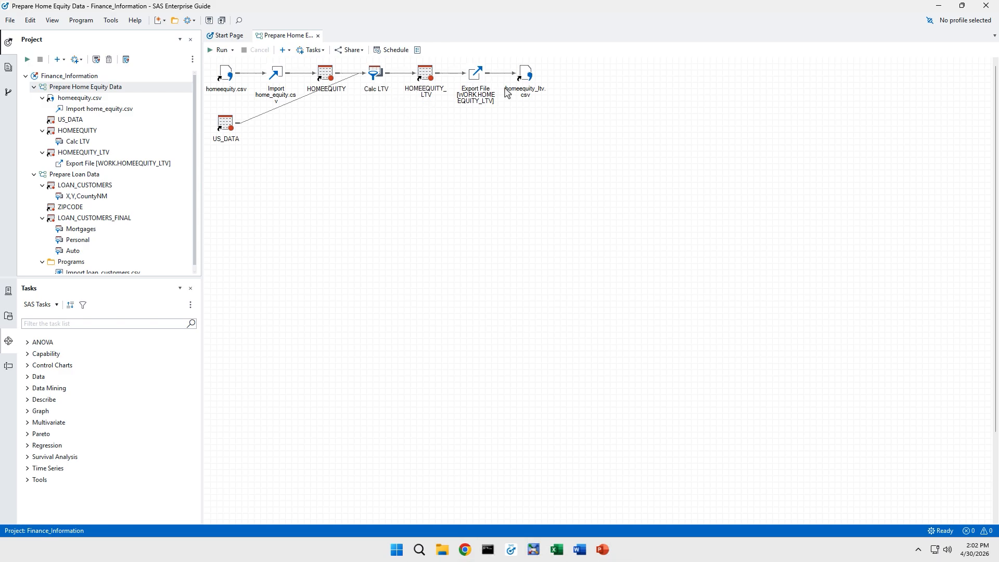
{"action": "mouse_move", "coordinate": [525, 89]}
{"action": "left_click", "coordinate": [227, 74]}
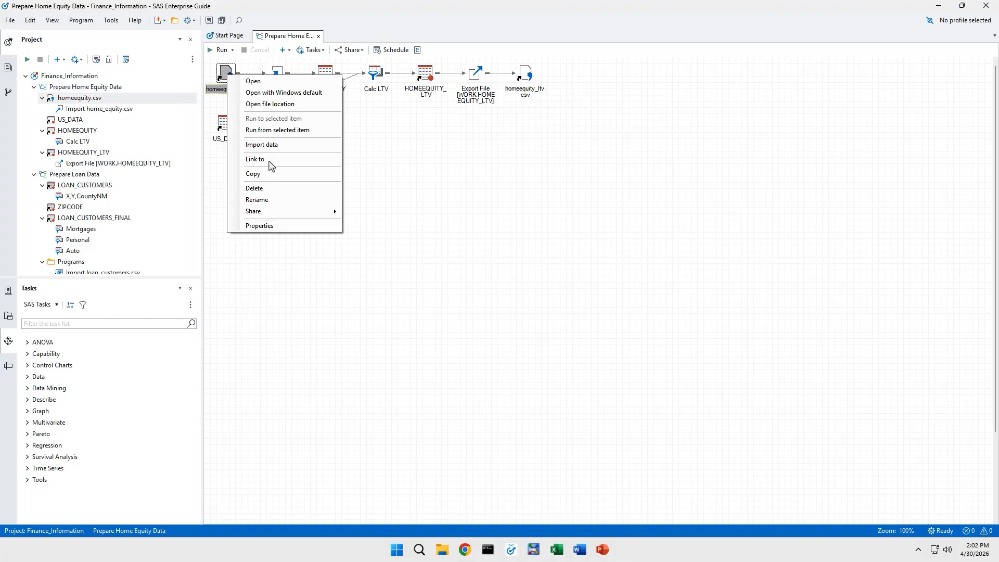
{"action": "left_click", "coordinate": [277, 229]}
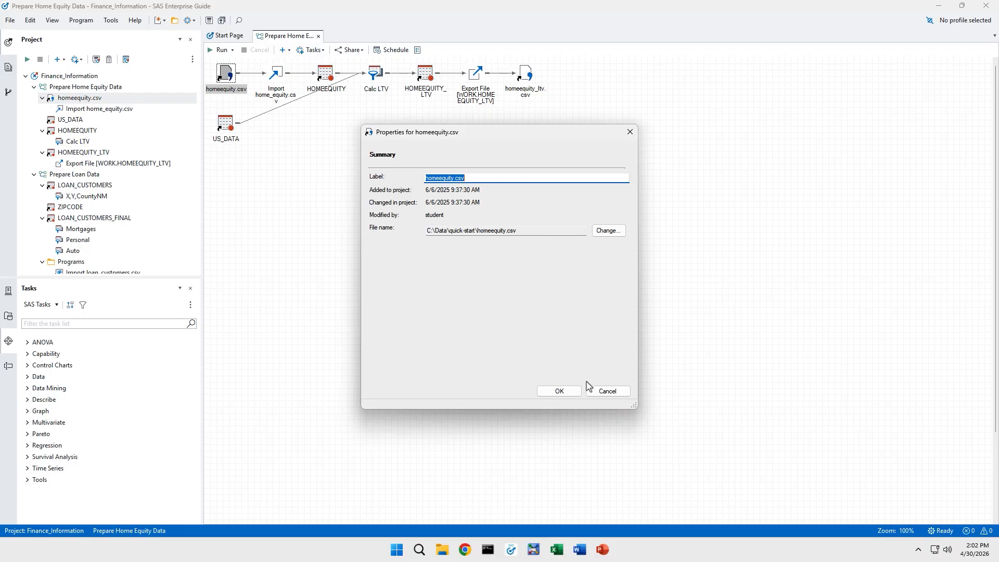
{"action": "left_click", "coordinate": [604, 394]}
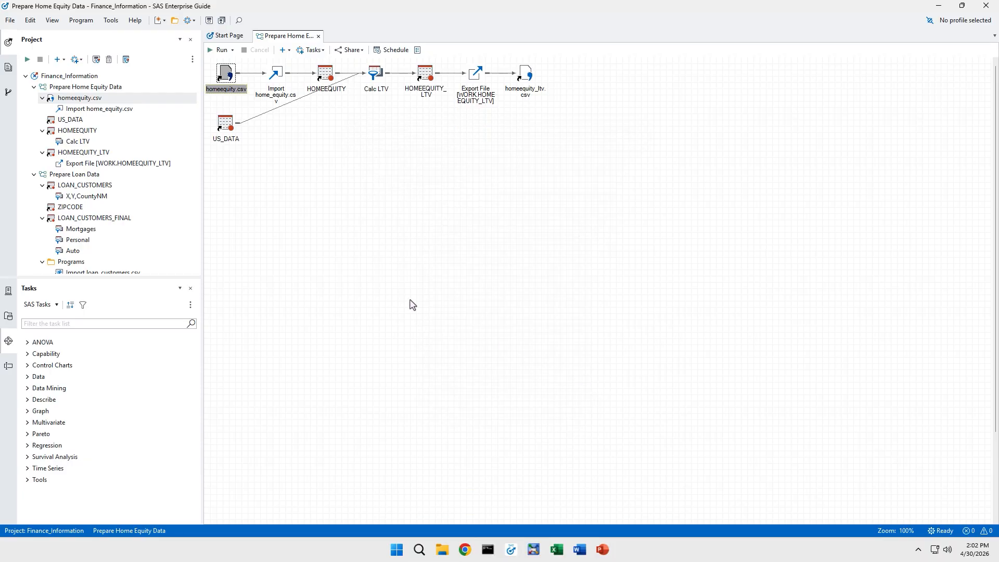
{"action": "double_click", "coordinate": [104, 176]}
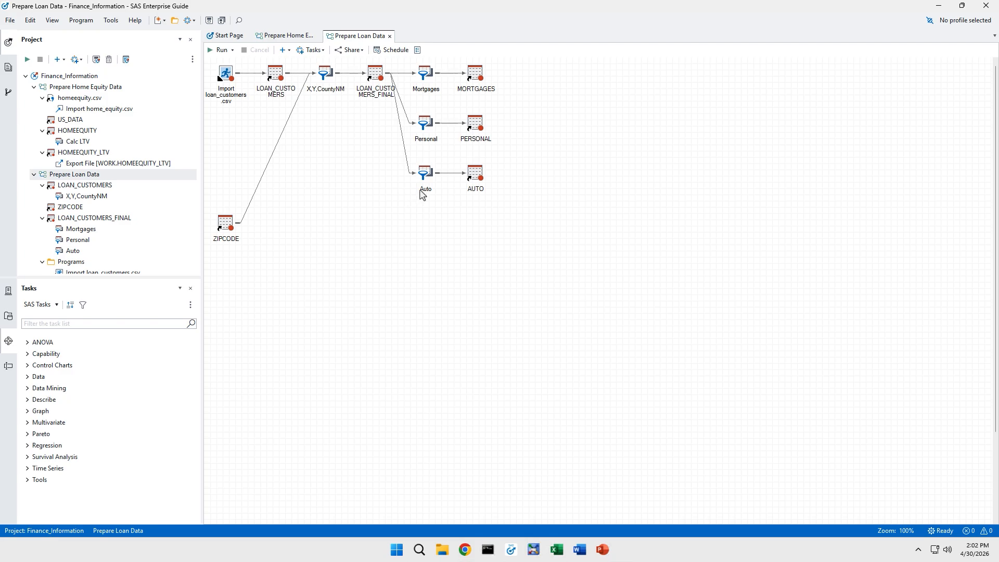
Step: Close Enterprise Guide, sign in to SAS Viya declining the administrator group, and open Manage Environment
{"action": "left_click", "coordinate": [983, 8]}
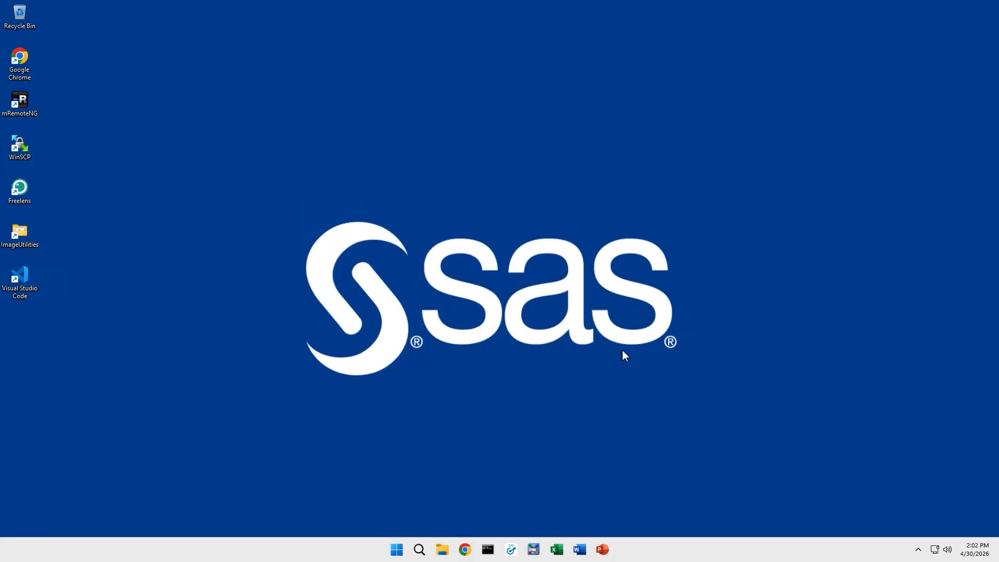
{"action": "left_click", "coordinate": [465, 550]}
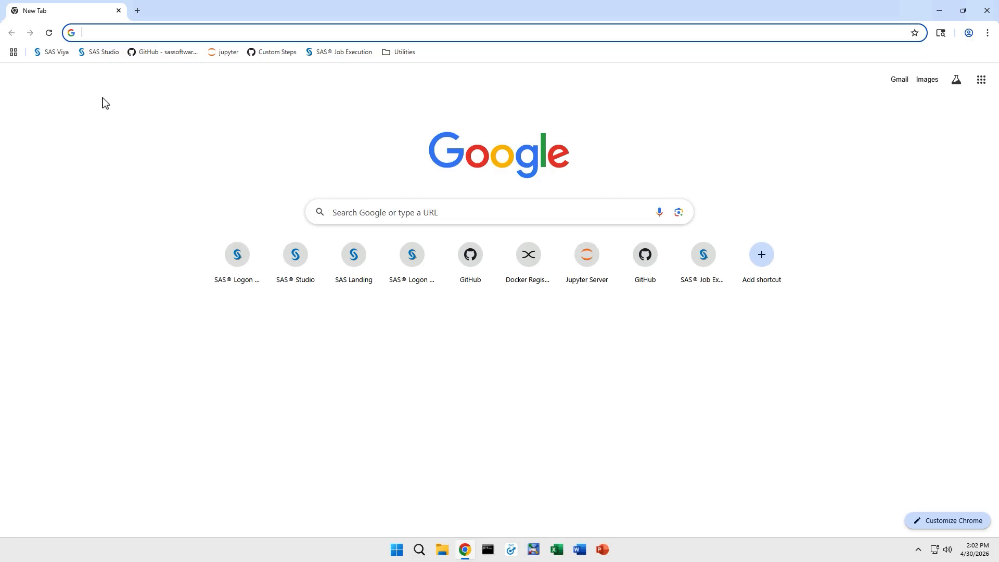
{"action": "left_click", "coordinate": [58, 54]}
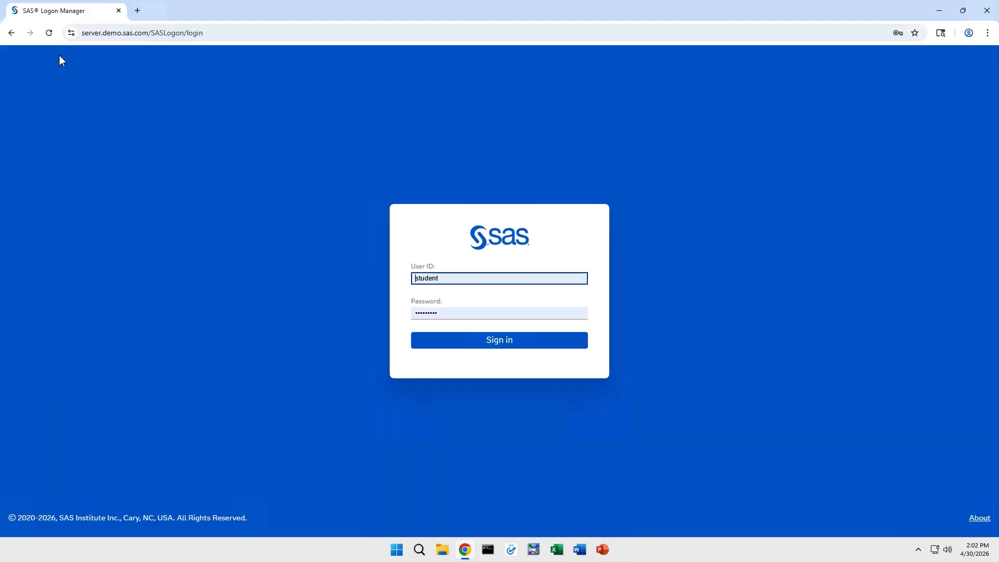
{"action": "left_click", "coordinate": [436, 341]}
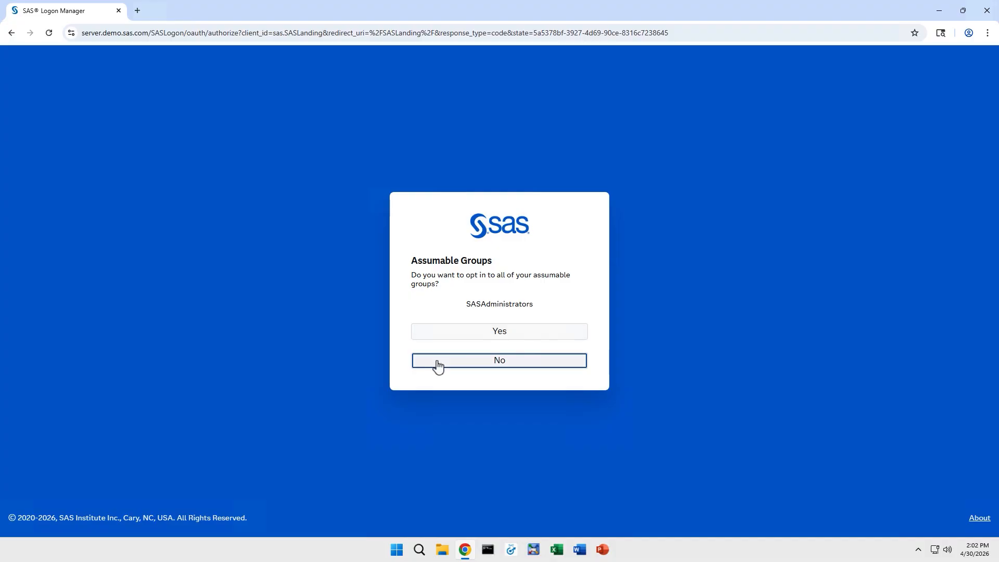
{"action": "left_click", "coordinate": [437, 365]}
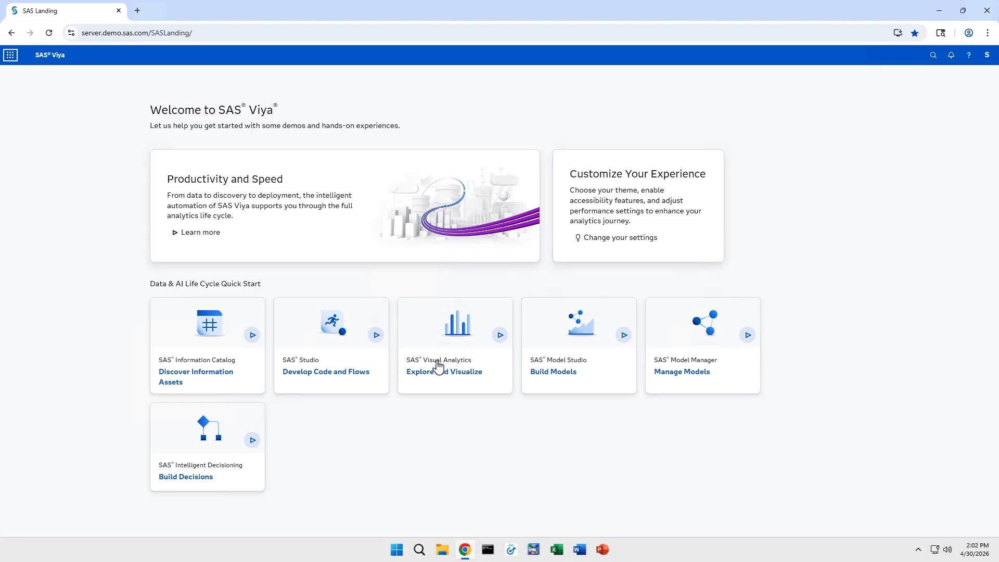
{"action": "left_click", "coordinate": [12, 57]}
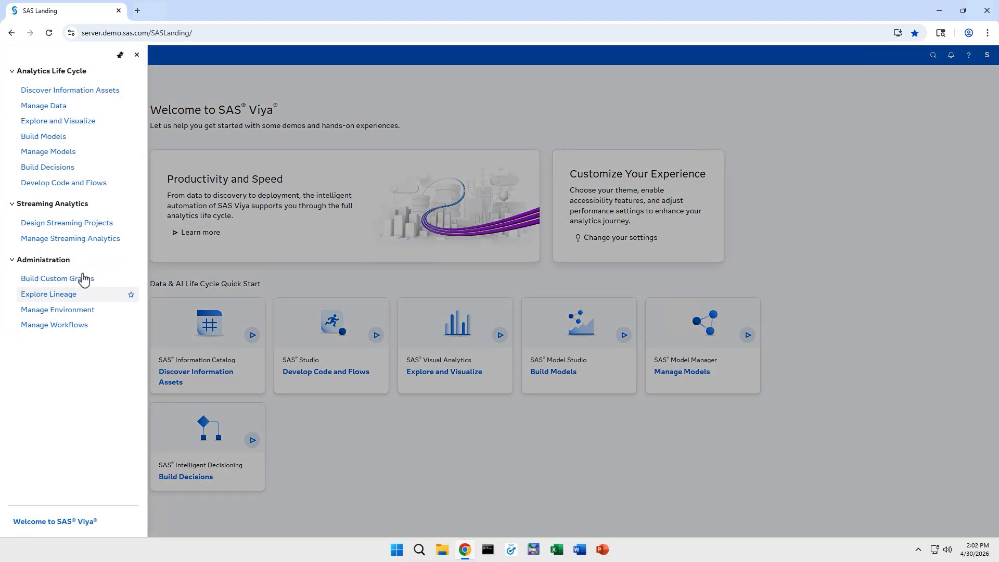
{"action": "left_click", "coordinate": [57, 309]}
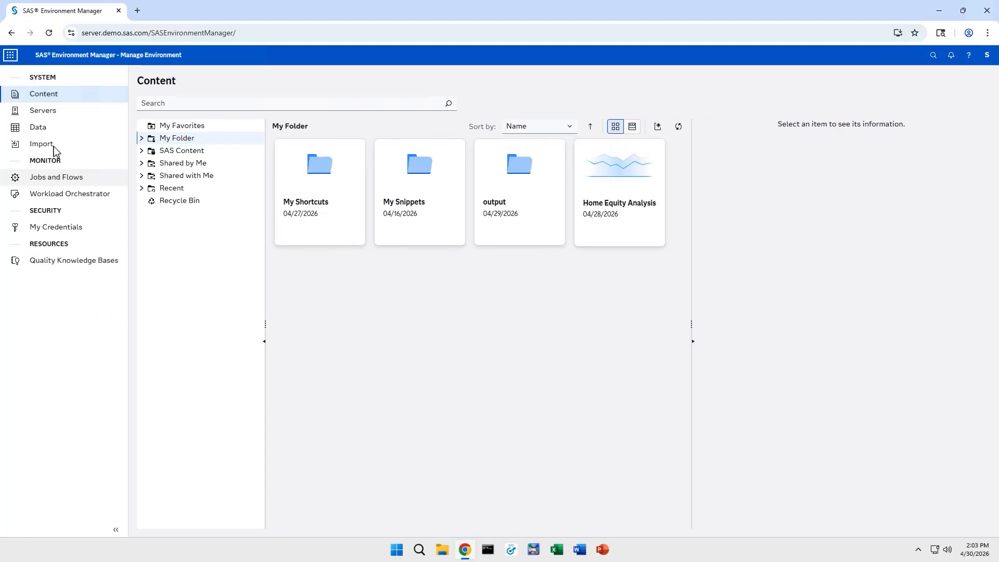
Step: Choose Finance_Information.egp as the file to import on the Import page
{"action": "left_click", "coordinate": [54, 148]}
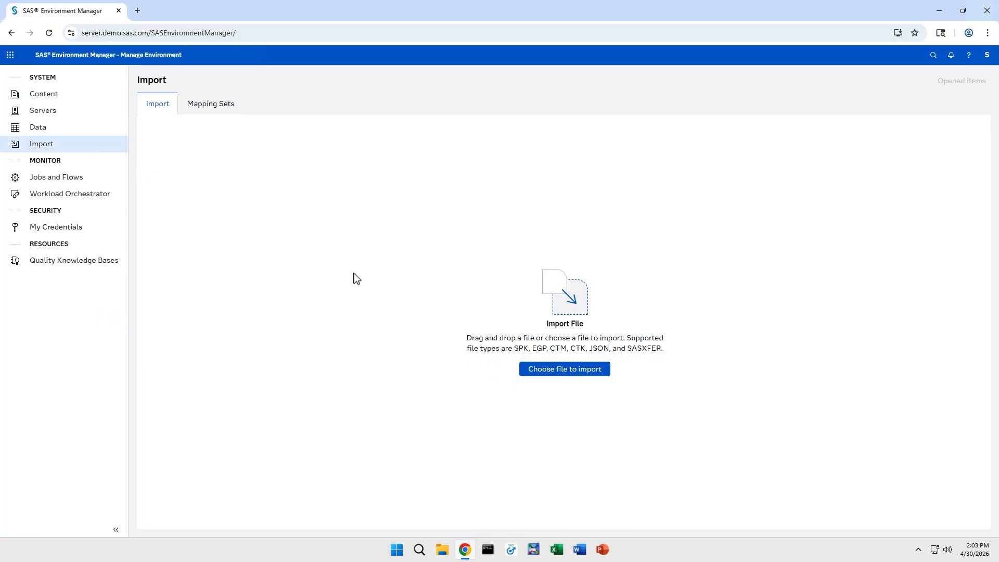
{"action": "left_click", "coordinate": [540, 374]}
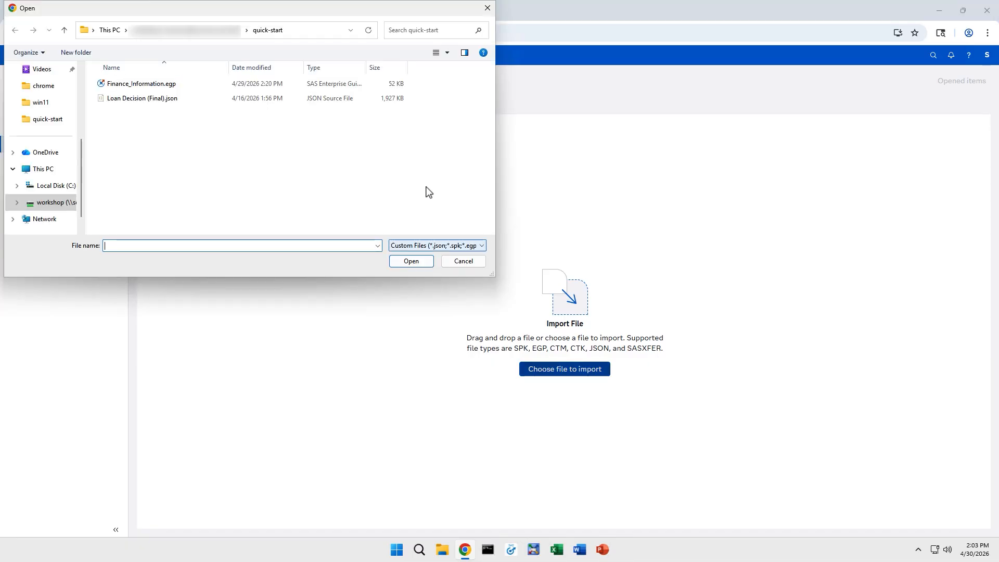
{"action": "left_click", "coordinate": [167, 84]}
{"action": "left_click", "coordinate": [399, 266]}
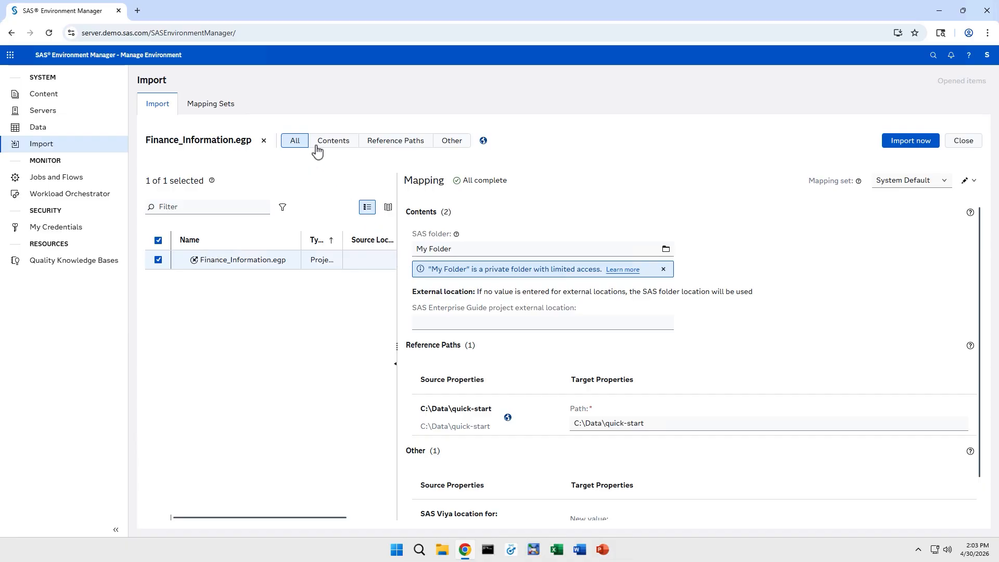
Step: Review the Contents, Reference Paths and Other mapping filters, then dismiss the My Folder privacy notice
{"action": "left_click", "coordinate": [333, 150]}
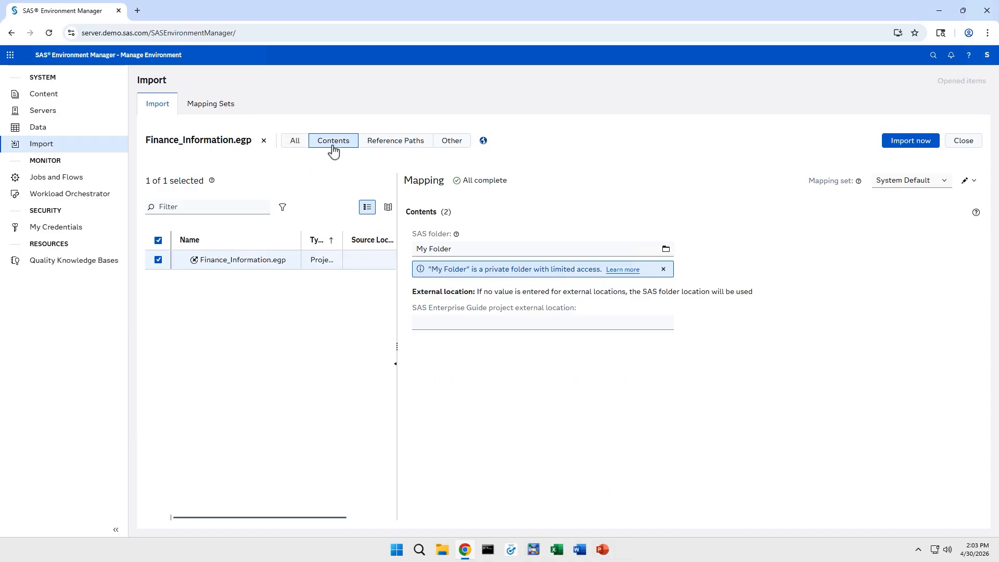
{"action": "left_click", "coordinate": [391, 149]}
{"action": "left_click", "coordinate": [451, 145]}
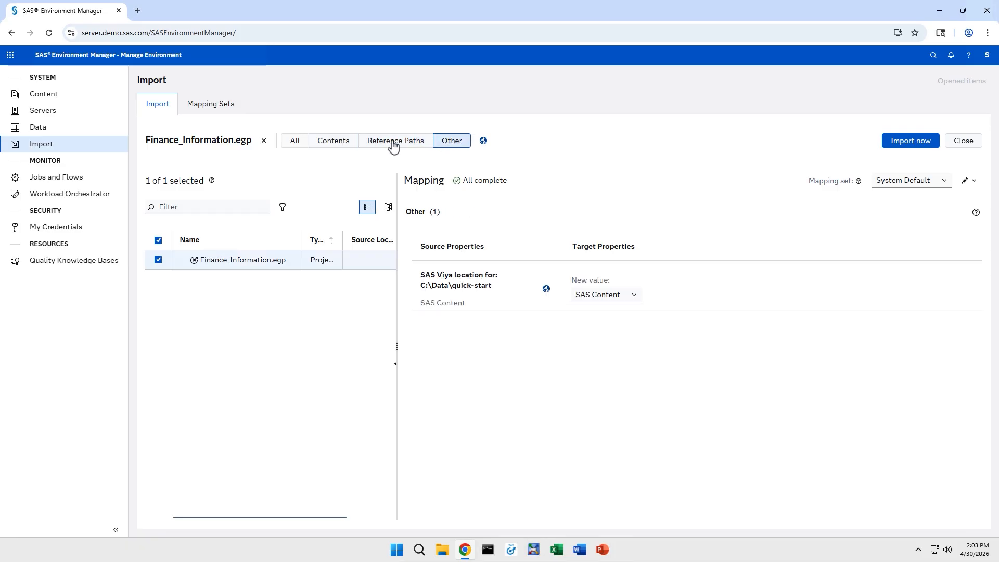
{"action": "left_click", "coordinate": [297, 146]}
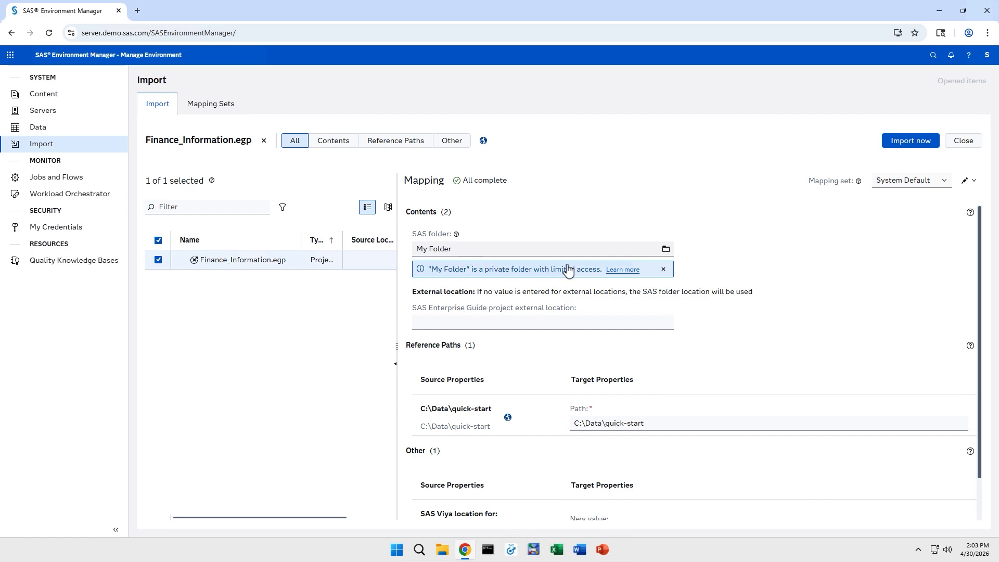
{"action": "left_click", "coordinate": [663, 269]}
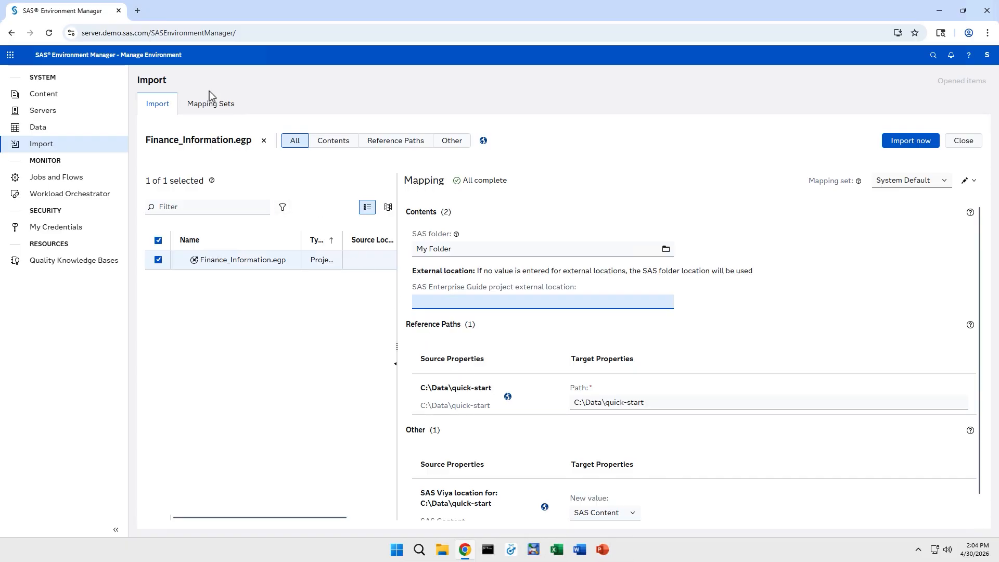
Step: Open SAS Studio in a new tab, expand Files > Home > quick-start, and copy that folder's path
{"action": "left_click", "coordinate": [138, 11]}
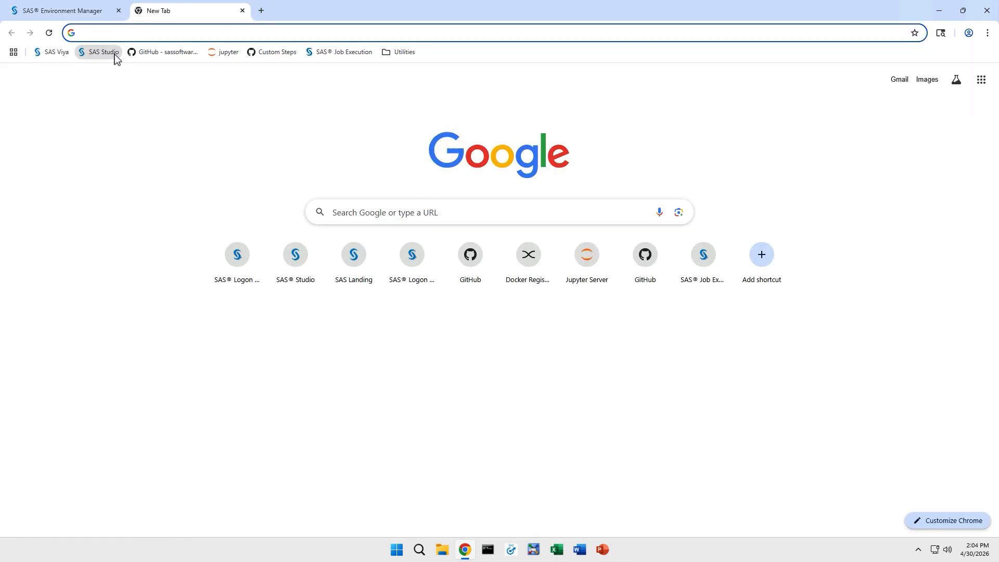
{"action": "left_click", "coordinate": [102, 52]}
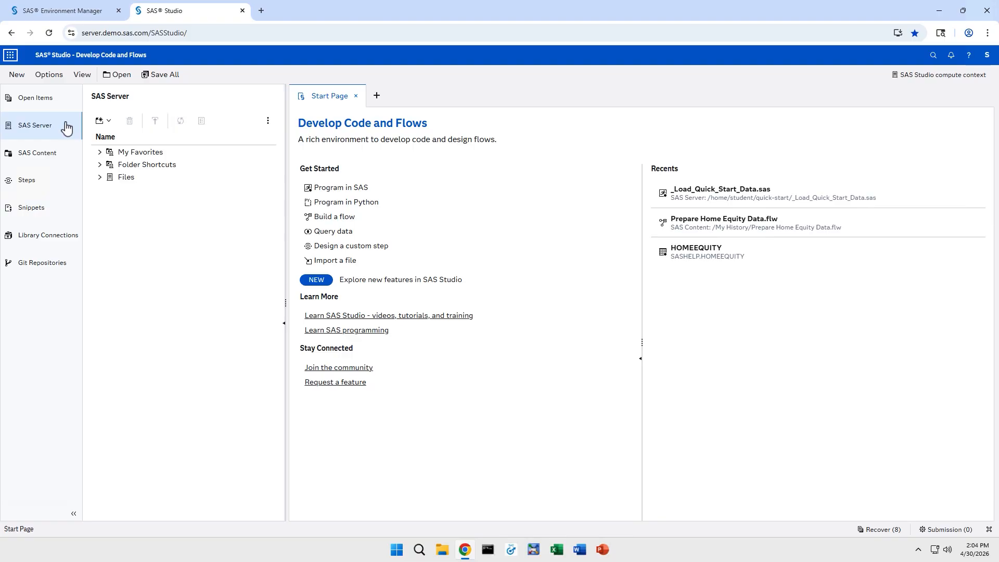
{"action": "left_click", "coordinate": [100, 177]}
{"action": "left_click", "coordinate": [111, 189]}
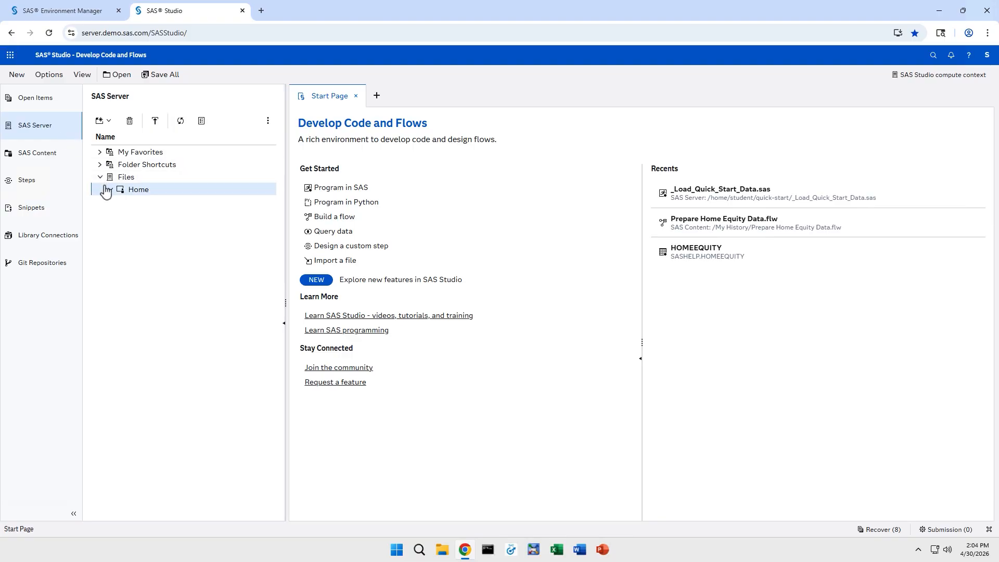
{"action": "left_click", "coordinate": [121, 227]}
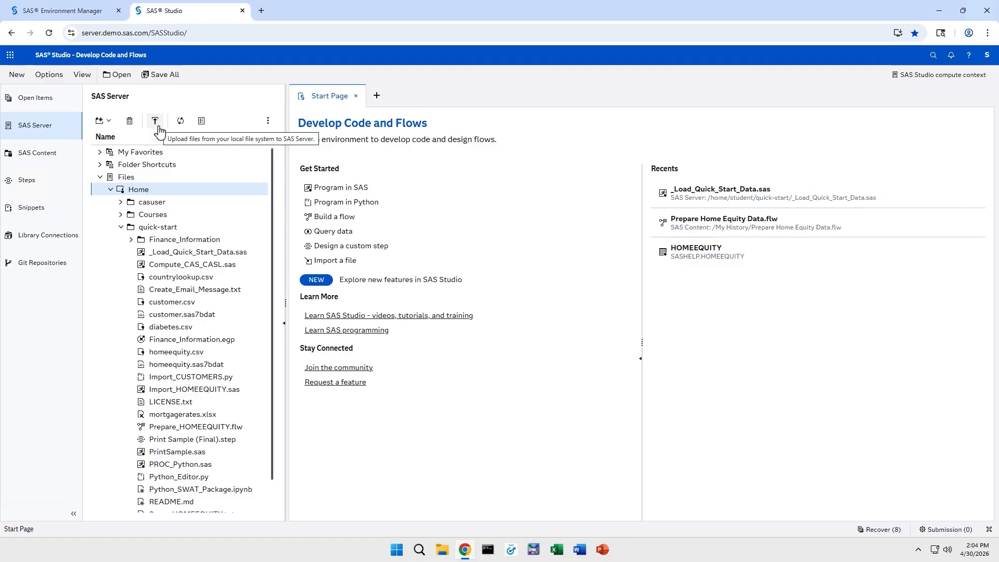
{"action": "right_click", "coordinate": [162, 229]}
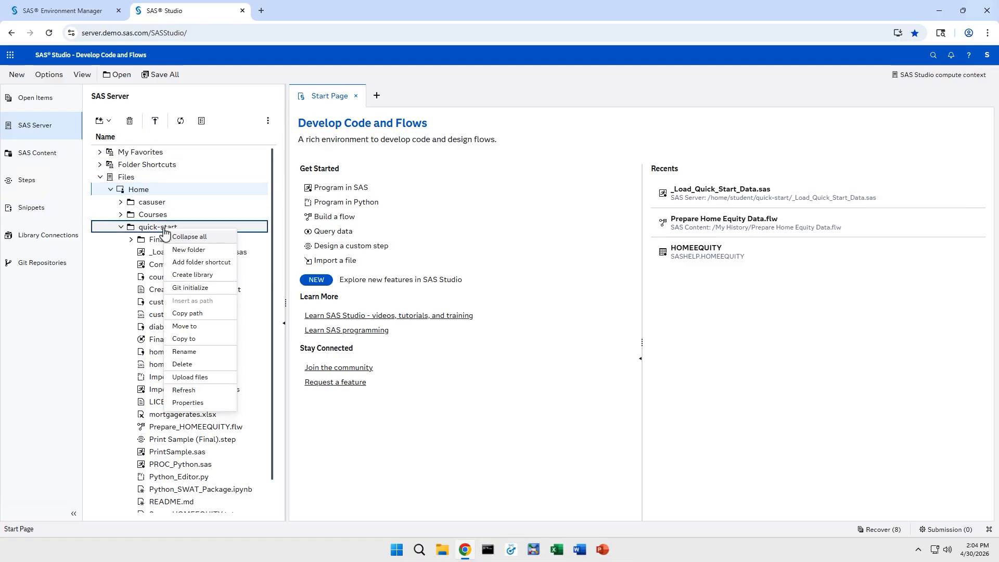
{"action": "left_click", "coordinate": [201, 314]}
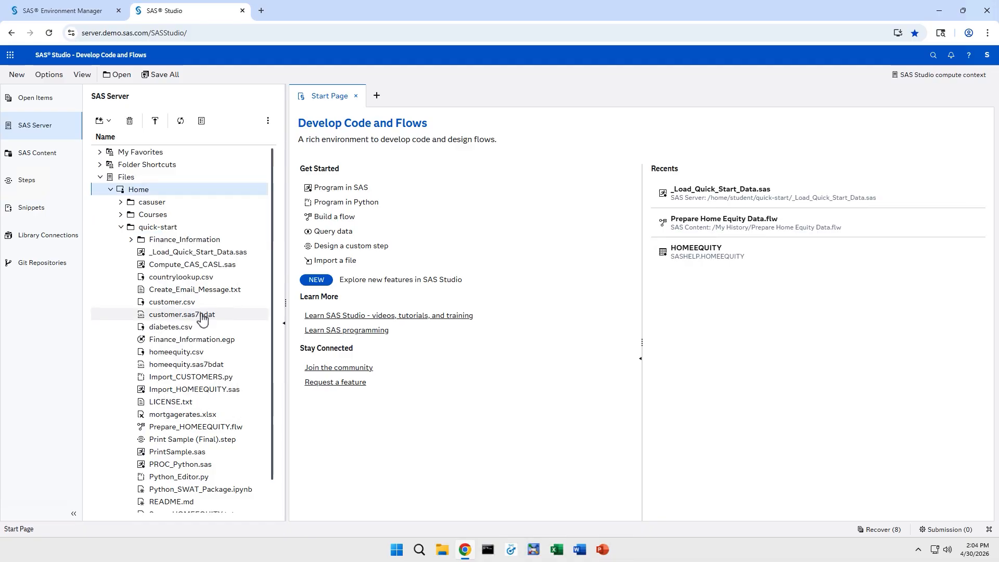
Step: Map the C:\Data\quick-start reference path to /home/student/quick-start on SAS Server
{"action": "left_click", "coordinate": [96, 16]}
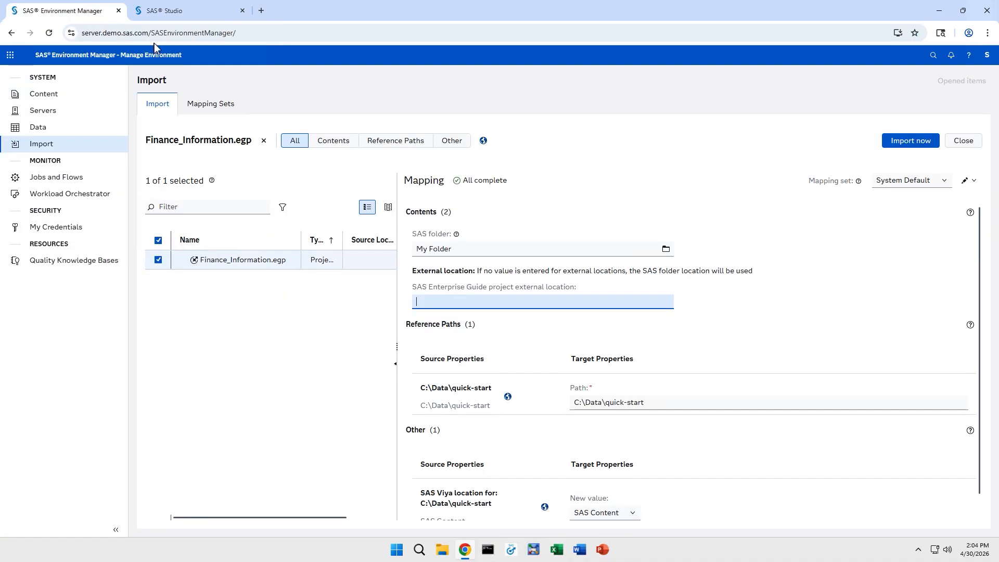
{"action": "triple_click", "coordinate": [648, 406]}
{"action": "key", "text": "ctrl+v"}
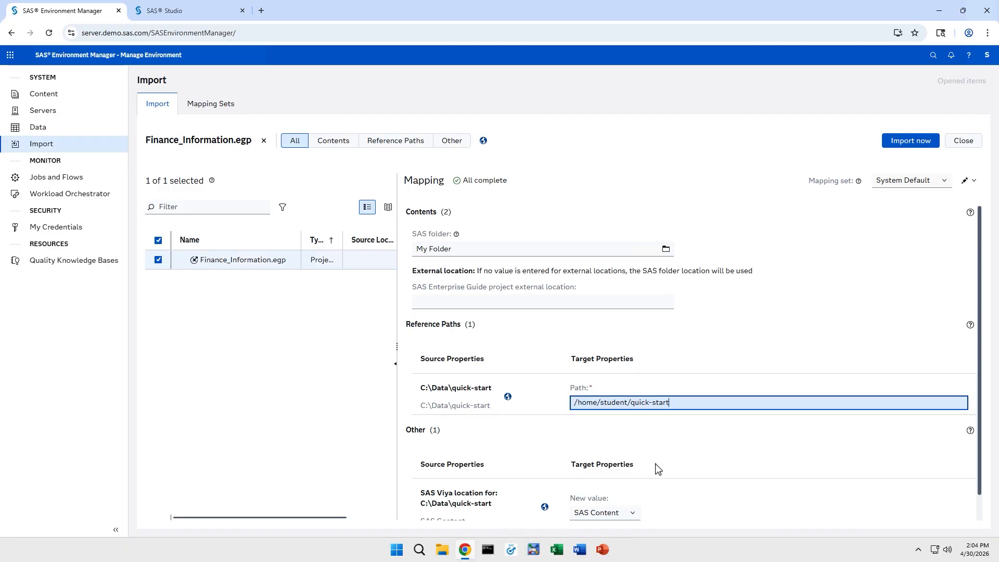
{"action": "left_click", "coordinate": [631, 515]}
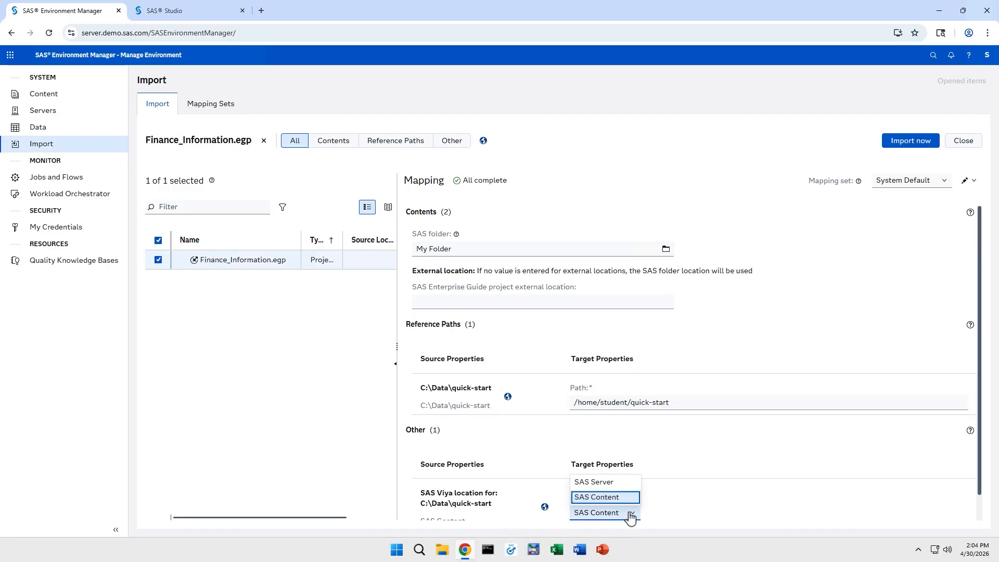
{"action": "left_click", "coordinate": [630, 483]}
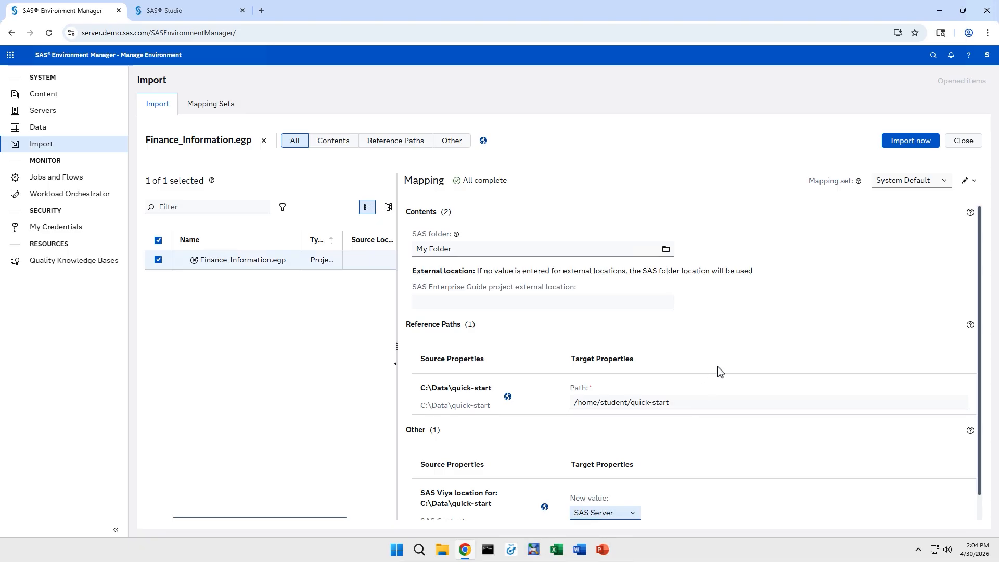
Step: Import the Finance_Information project and close the import results
{"action": "left_click", "coordinate": [894, 144]}
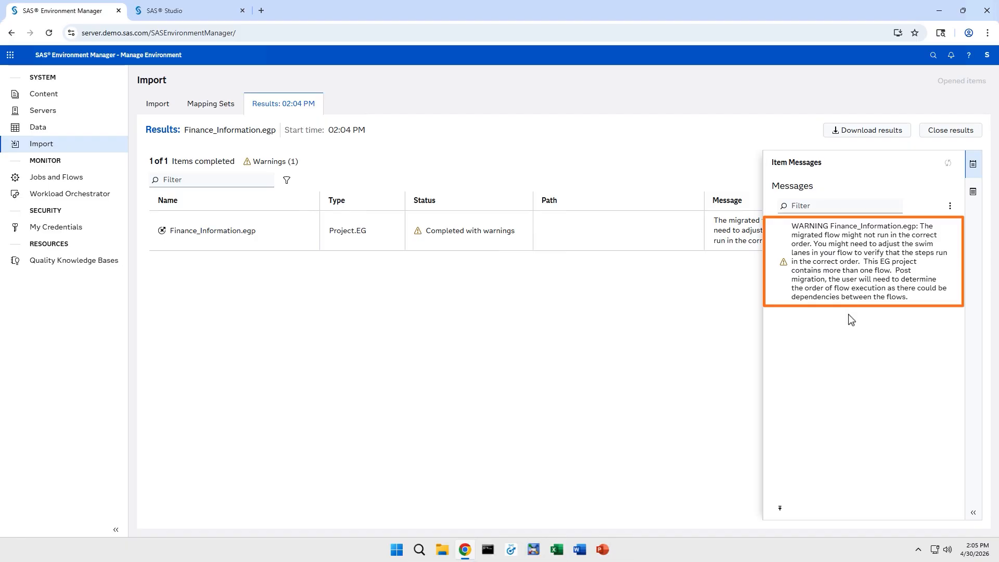
{"action": "left_click", "coordinate": [950, 133]}
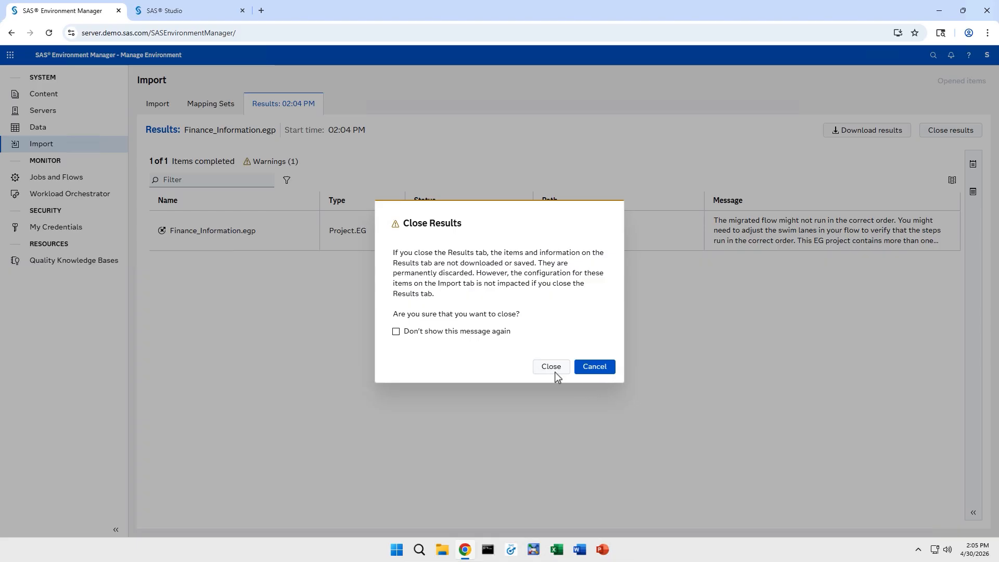
{"action": "left_click", "coordinate": [552, 368]}
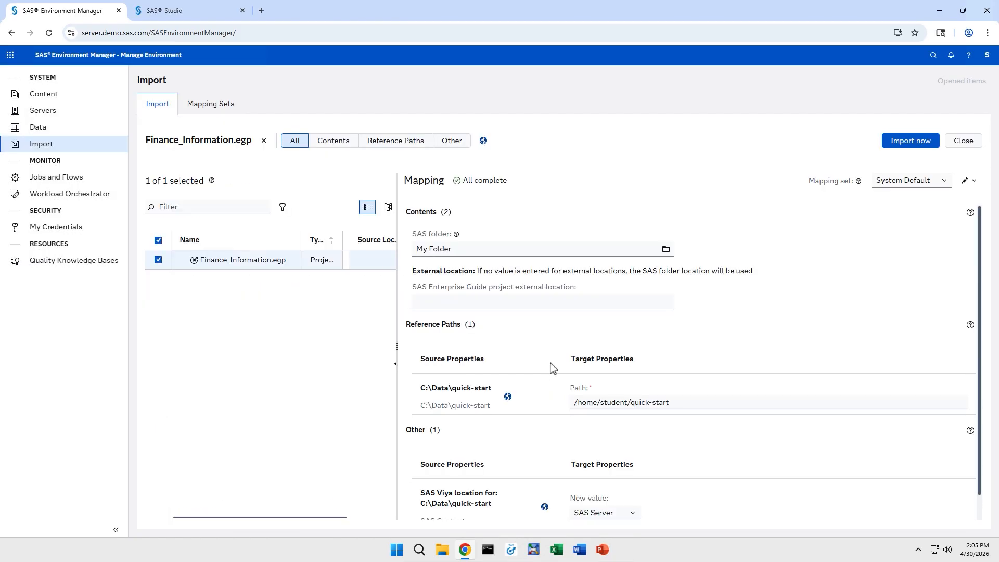
Step: Open Prepare Home Equity Data.flw from My Folder > Finance_Information in SAS Content
{"action": "left_click", "coordinate": [203, 13]}
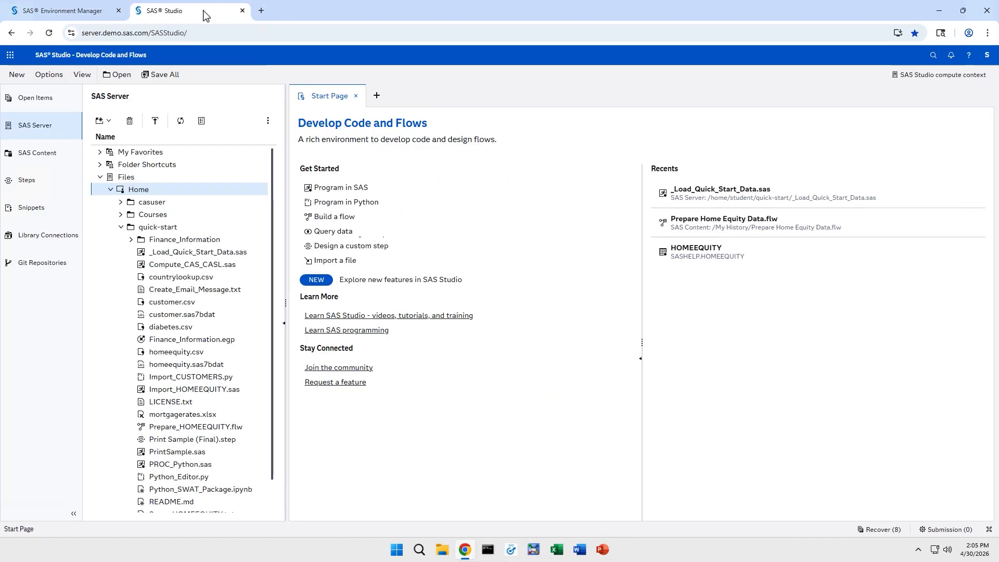
{"action": "left_click", "coordinate": [63, 160]}
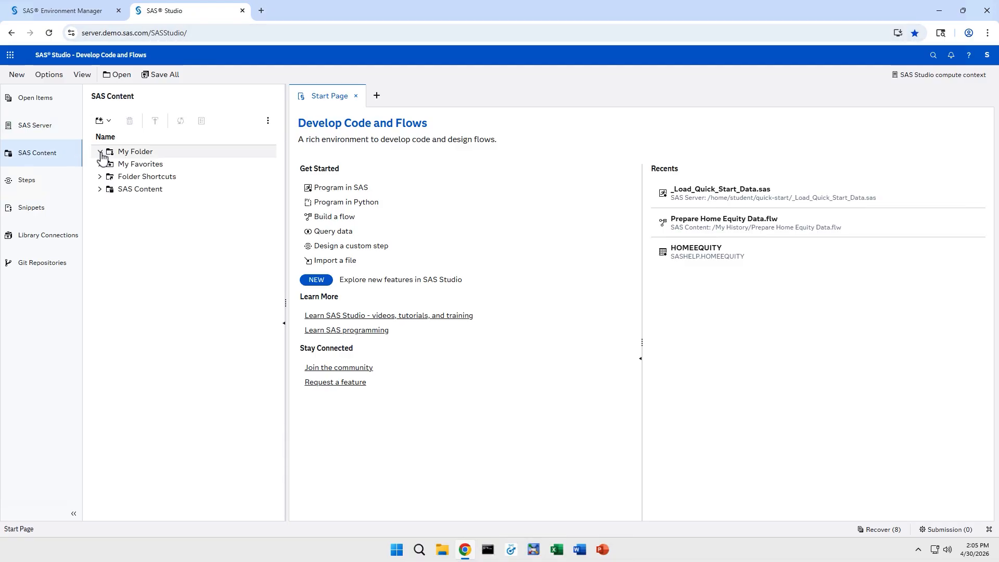
{"action": "left_click", "coordinate": [145, 154]}
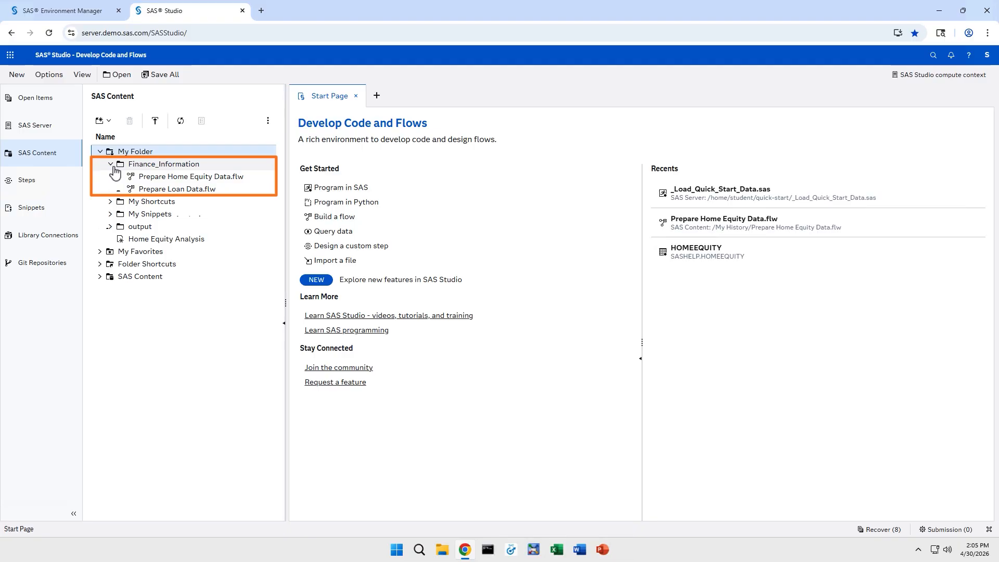
{"action": "double_click", "coordinate": [250, 180]}
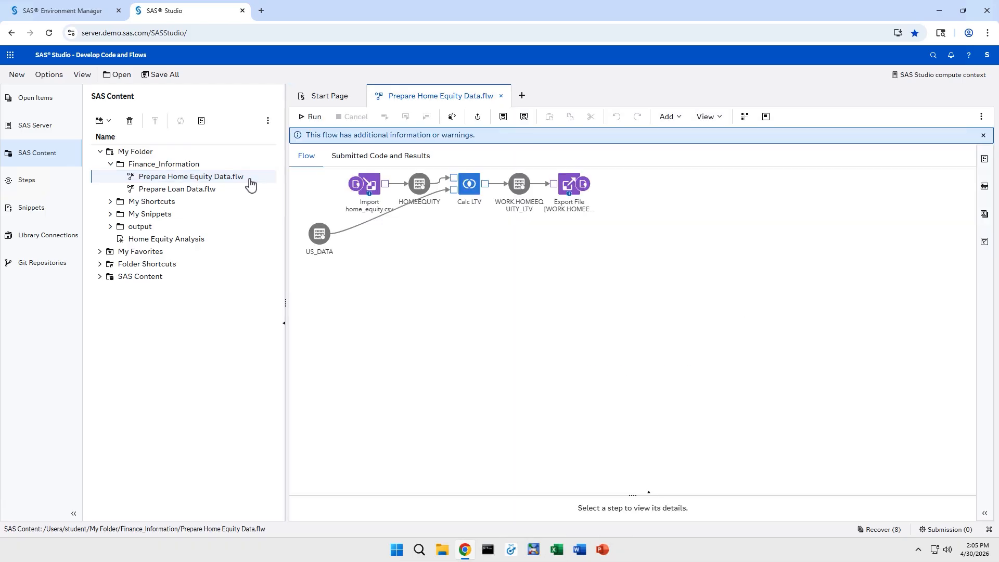
Step: Move US_DATA lower in the flow and clear the Import node's migration note
{"action": "left_click_drag", "start_coordinate": [312, 237], "coordinate": [392, 248]}
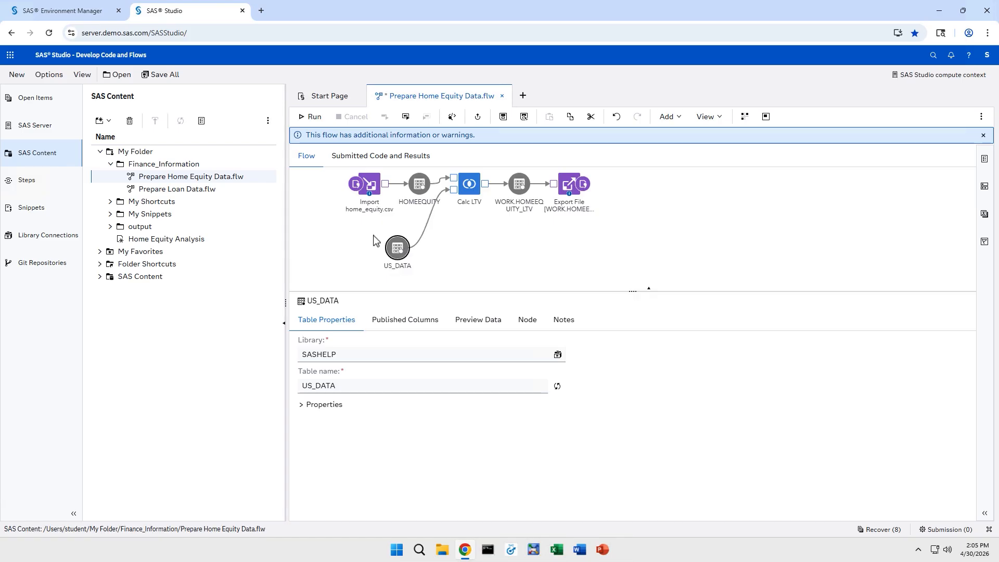
{"action": "left_click", "coordinate": [373, 236]}
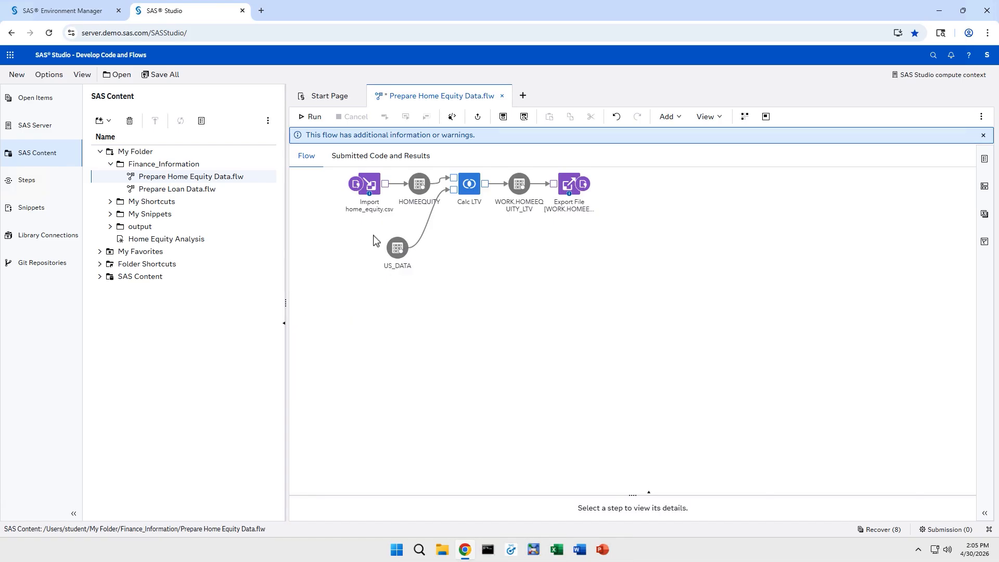
{"action": "left_click", "coordinate": [369, 196]}
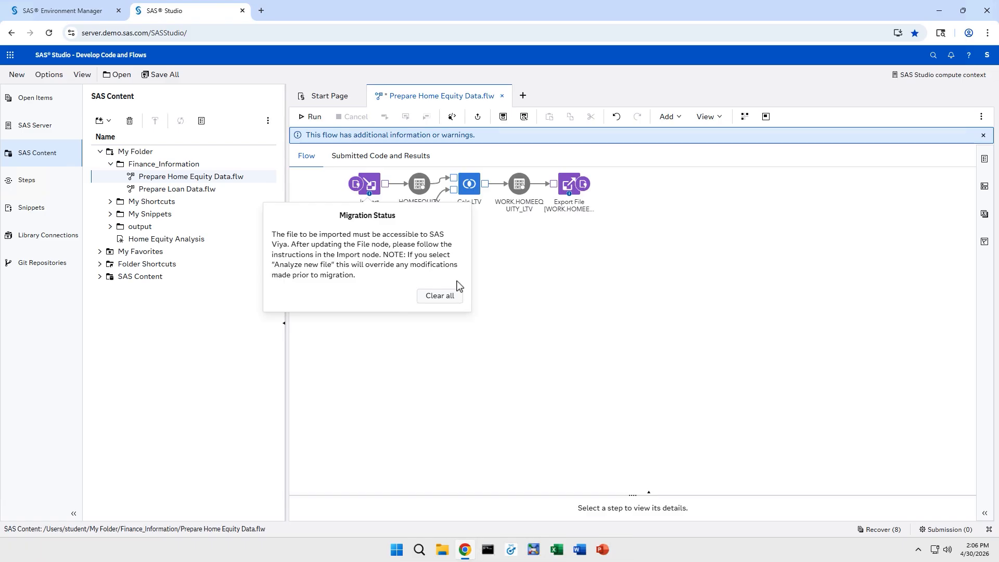
{"action": "left_click", "coordinate": [444, 297]}
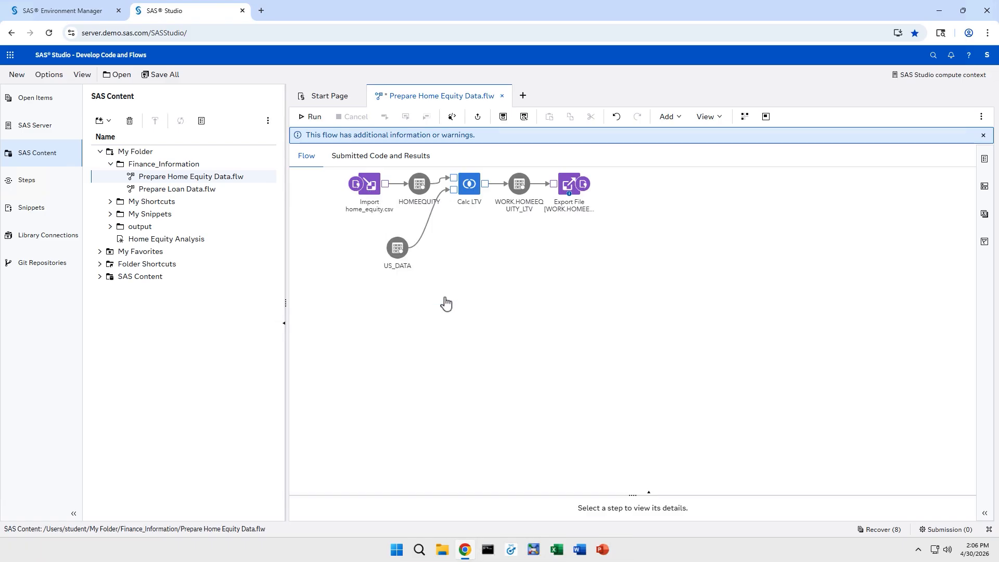
{"action": "left_click", "coordinate": [378, 201]}
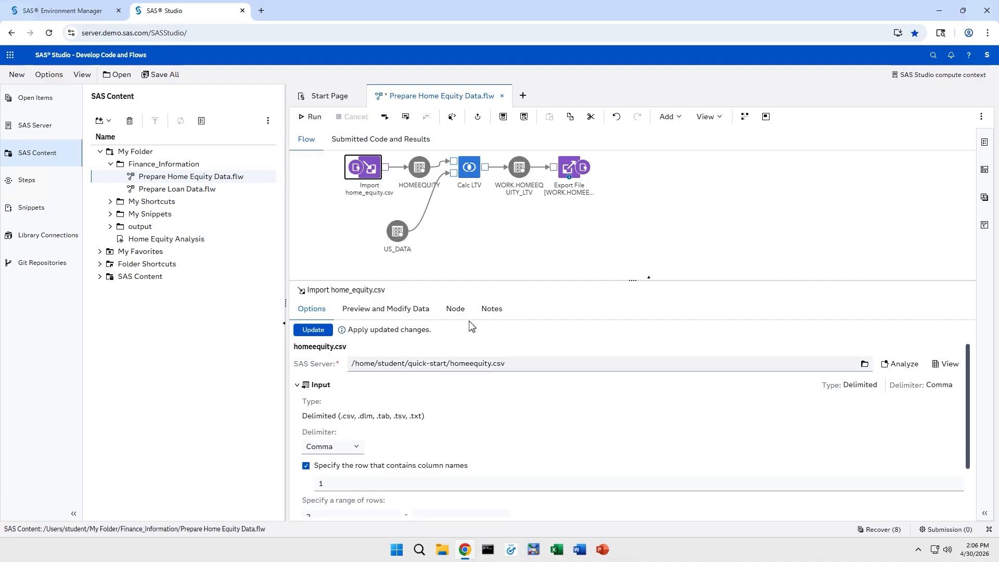
Step: Clear the Export File node's migration note and select it to view its options
{"action": "left_click", "coordinate": [569, 177]}
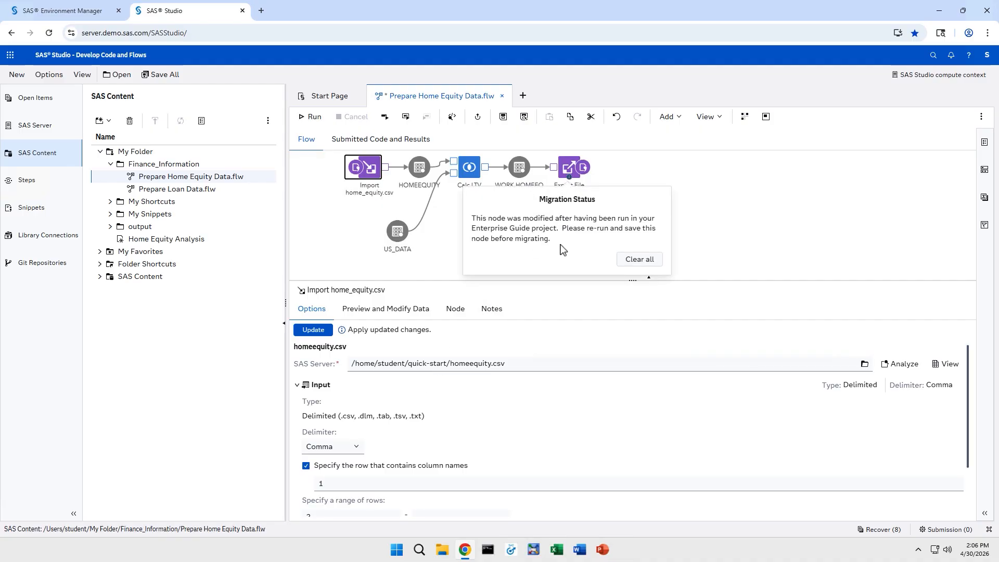
{"action": "left_click", "coordinate": [637, 259]}
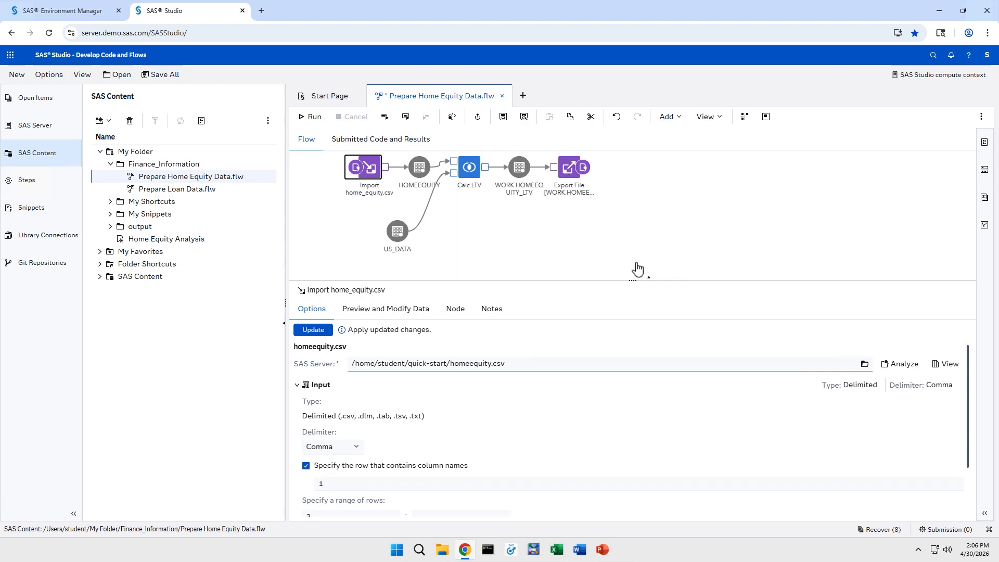
{"action": "left_click", "coordinate": [568, 178]}
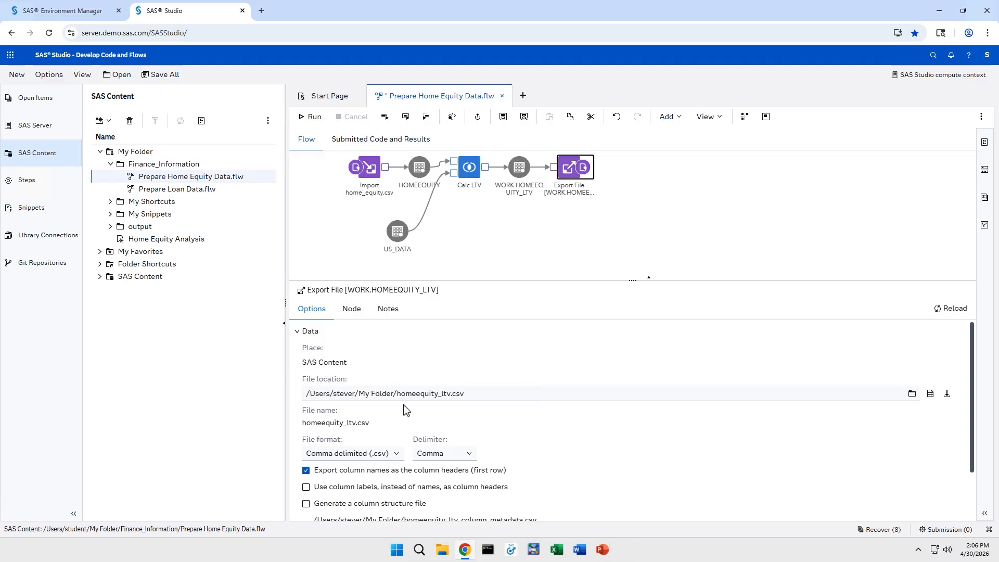
Step: Set the export target to /home/student/quick-start/homeequity_ltv.csv on SAS Server and run the flow
{"action": "left_click", "coordinate": [910, 398]}
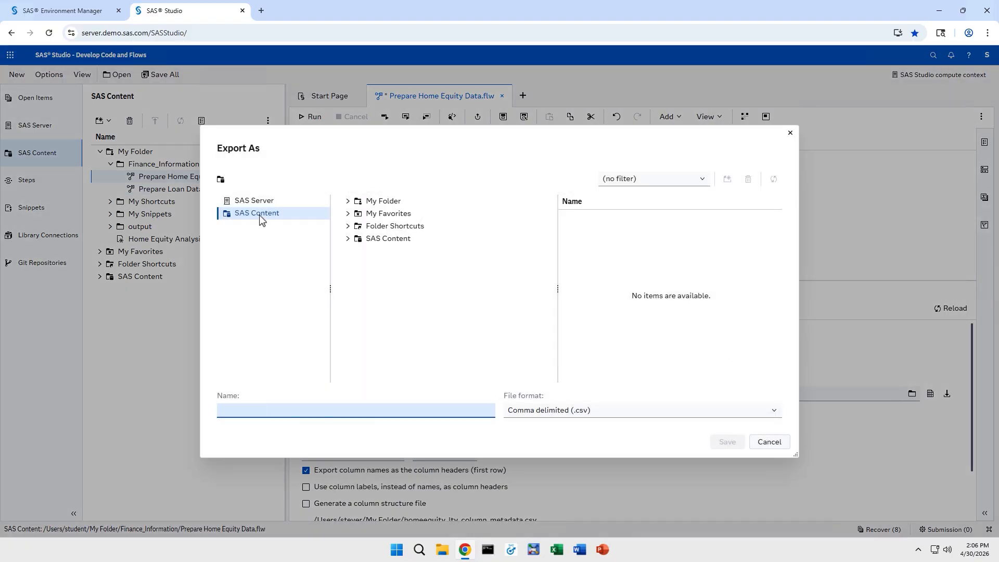
{"action": "left_click", "coordinate": [249, 202]}
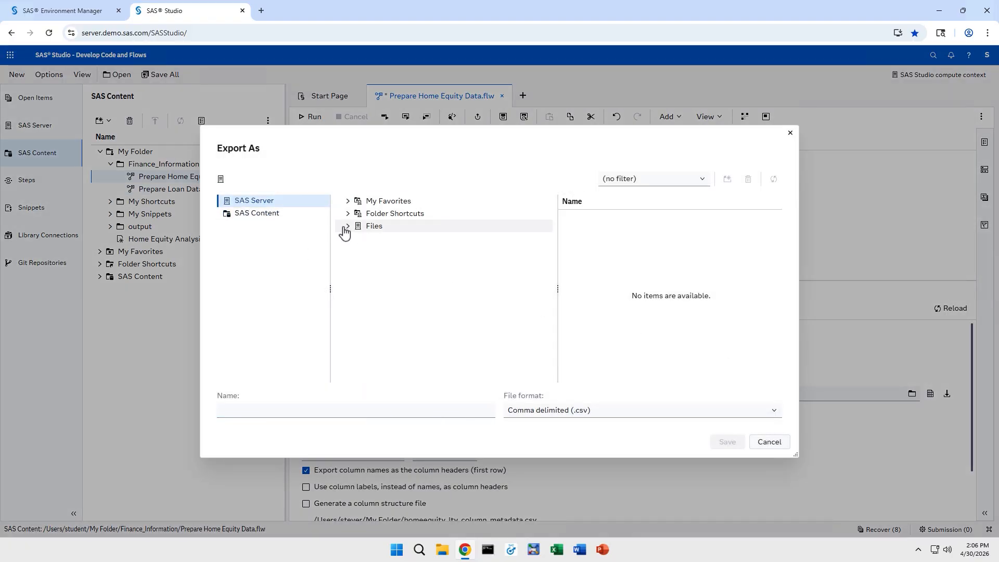
{"action": "left_click", "coordinate": [348, 226]}
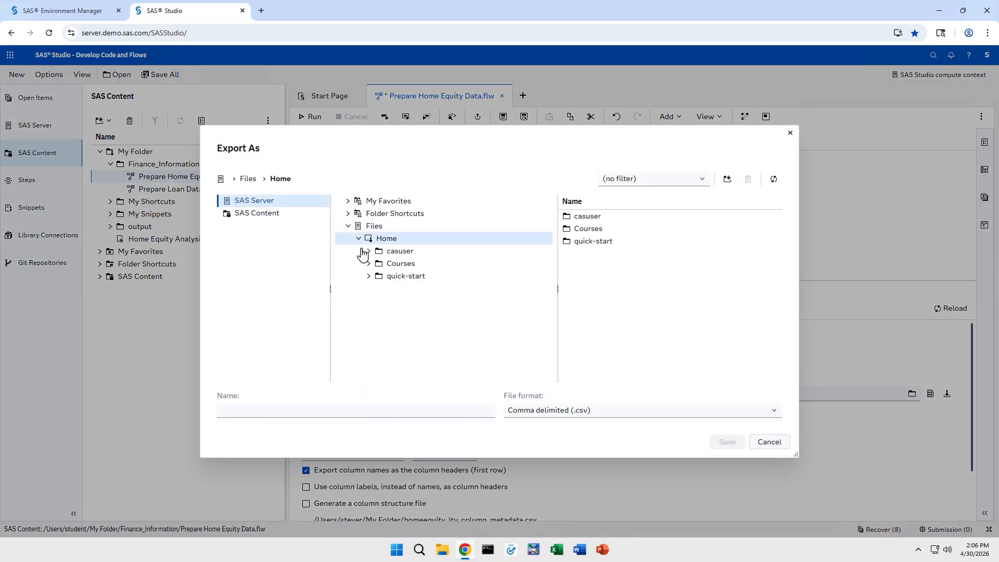
{"action": "left_click", "coordinate": [389, 277]}
{"action": "left_click", "coordinate": [333, 412]}
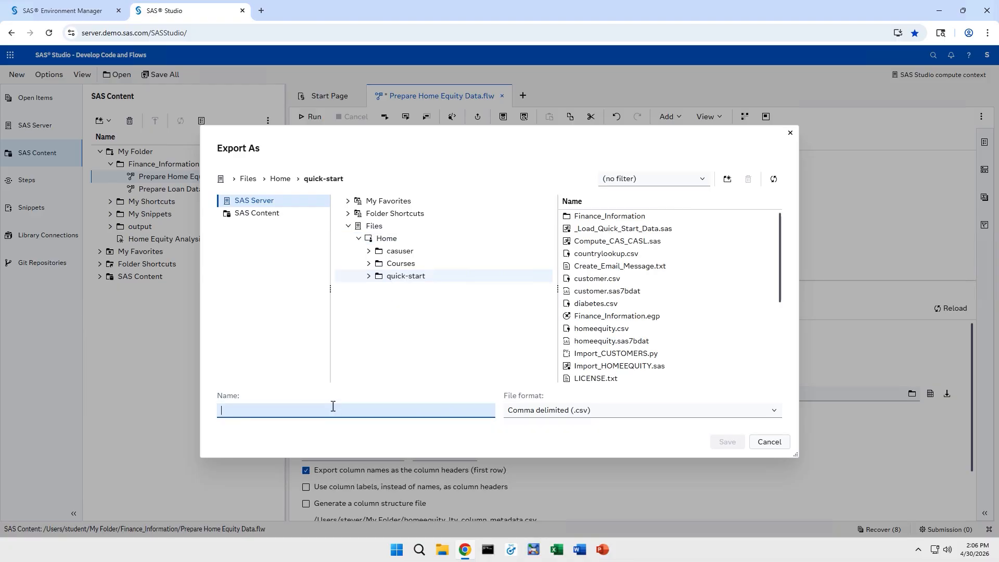
{"action": "type", "text": "homeequity_ltv"}
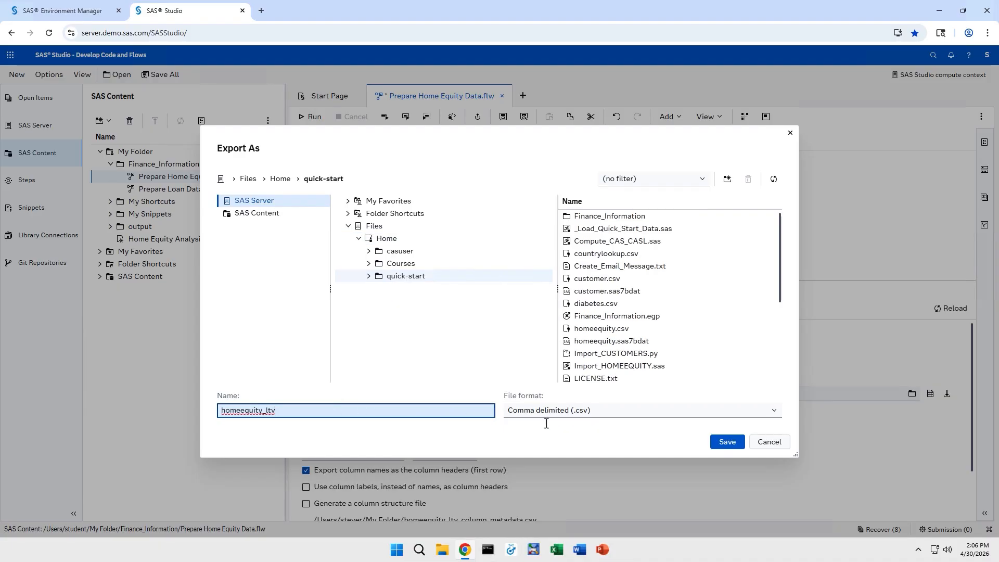
{"action": "left_click", "coordinate": [723, 442]}
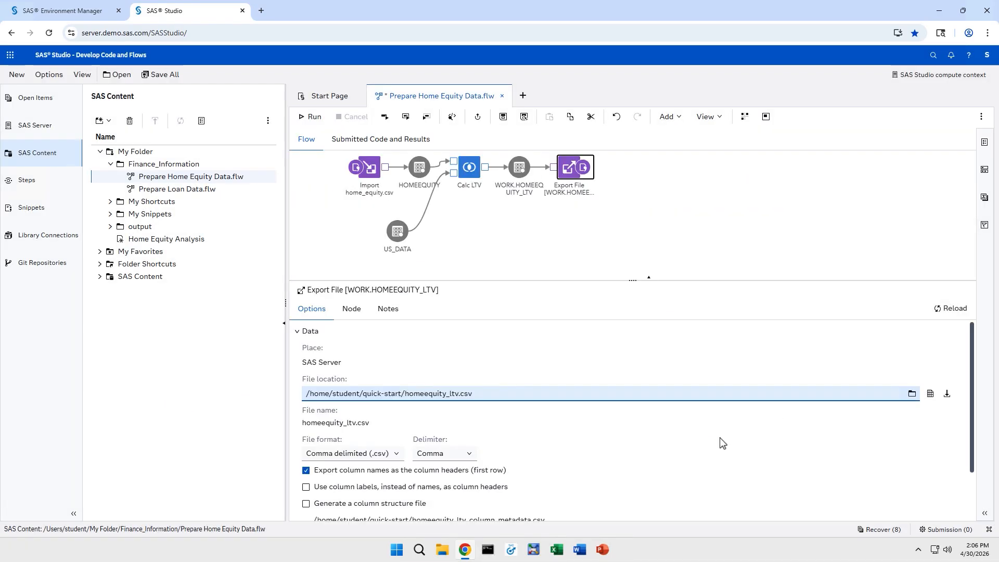
{"action": "left_click", "coordinate": [305, 122]}
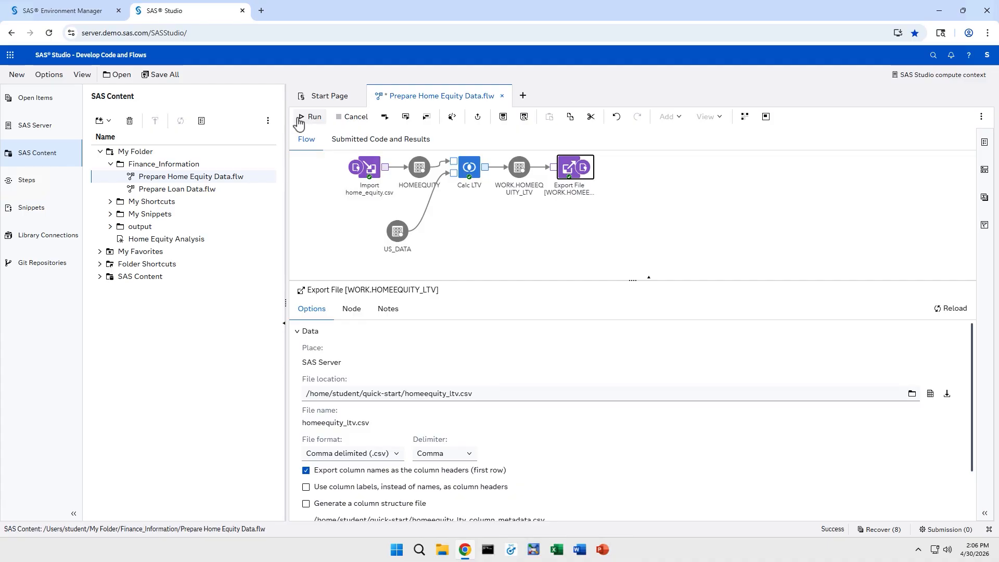
{"action": "left_click", "coordinate": [70, 130]}
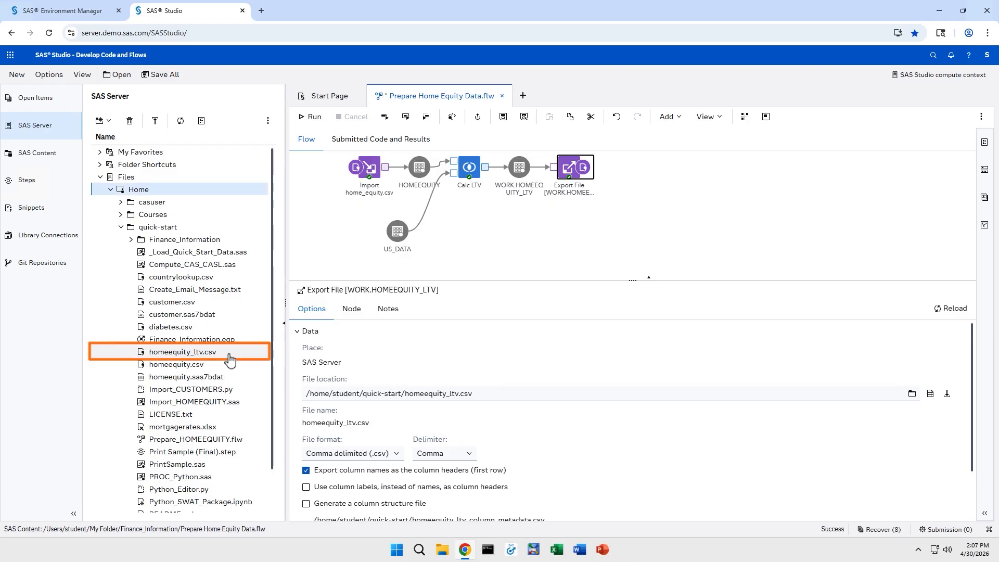
{"action": "right_click", "coordinate": [230, 359]}
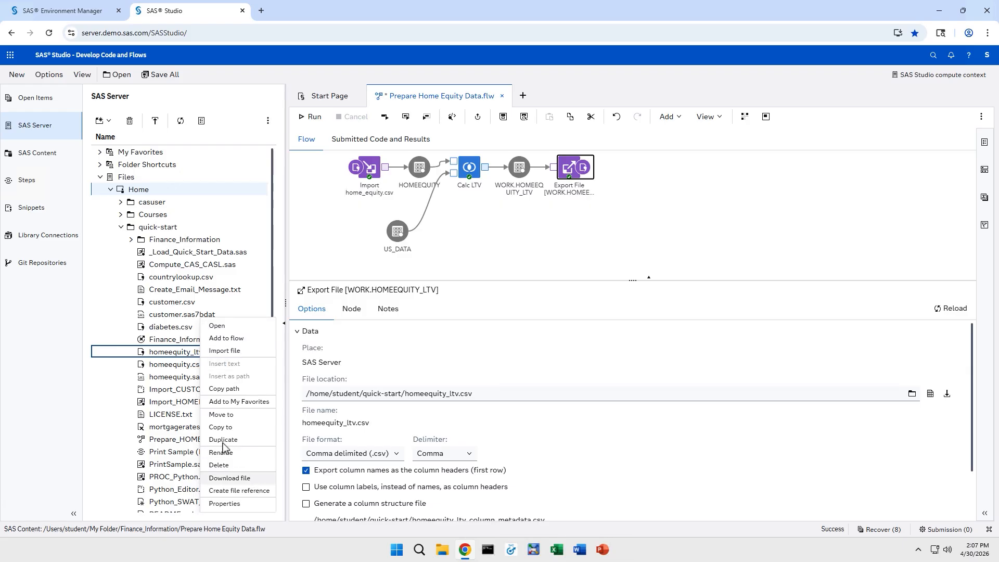
{"action": "left_click", "coordinate": [46, 154]}
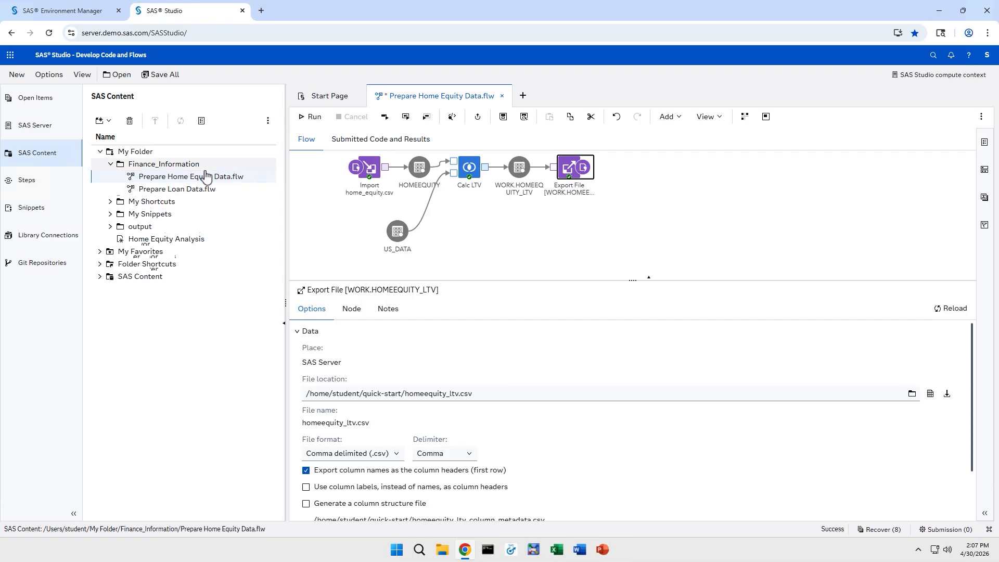
Step: Open Prepare Loan Data.flw and clear all its migration status notes
{"action": "double_click", "coordinate": [223, 190]}
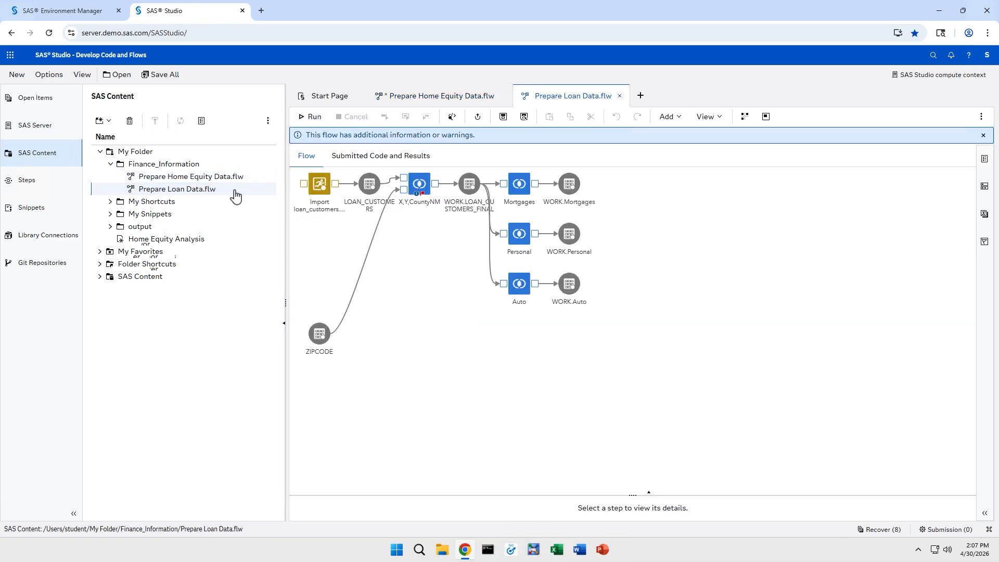
{"action": "left_click", "coordinate": [415, 196]}
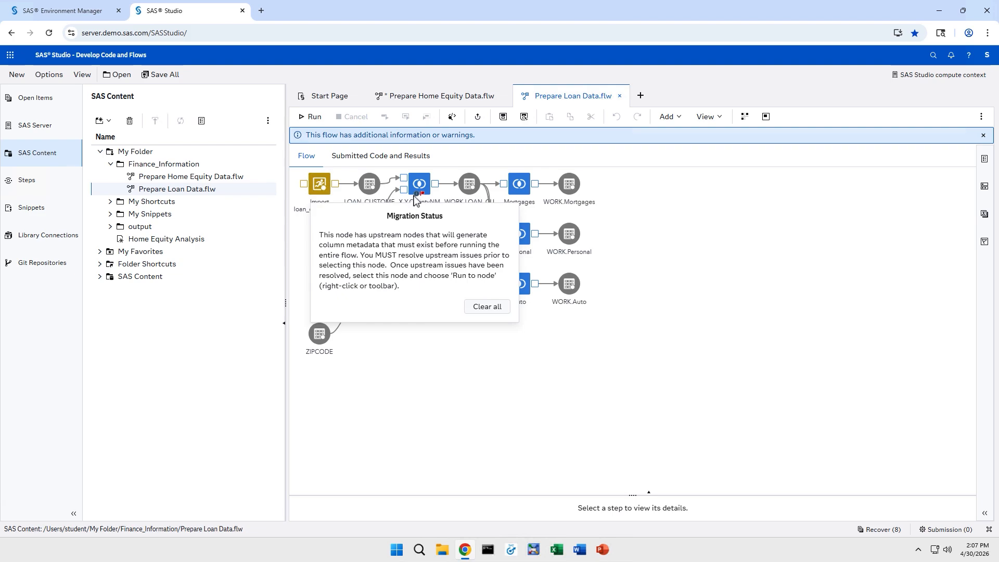
{"action": "left_click", "coordinate": [481, 308]}
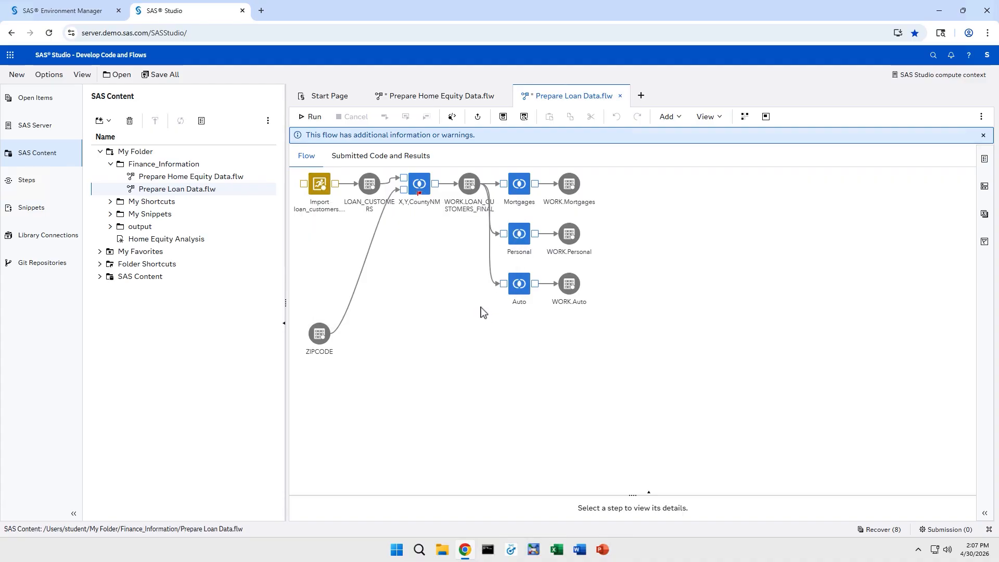
Step: Run the Import node by itself, then run the entire Prepare Loan Data flow
{"action": "right_click", "coordinate": [323, 192]}
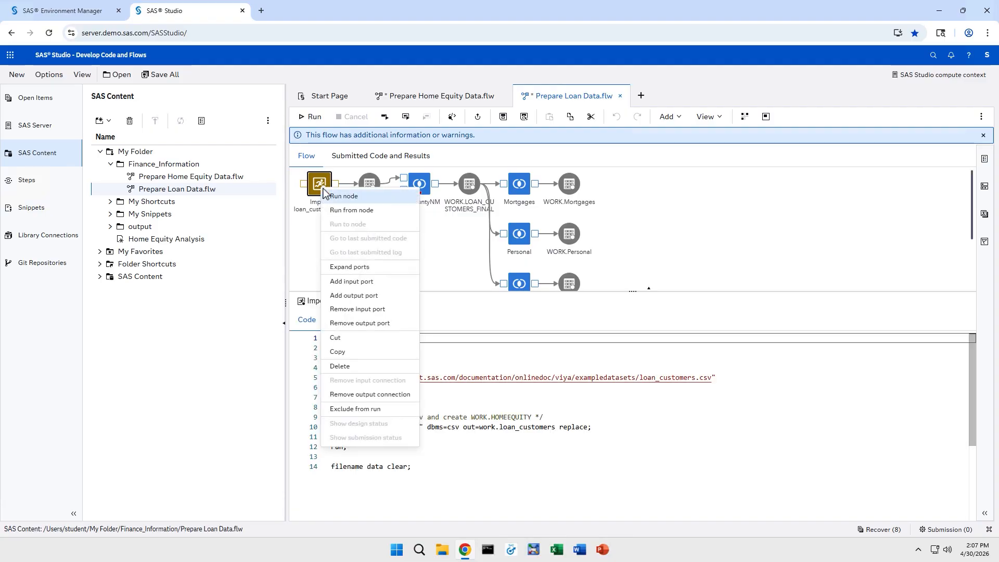
{"action": "left_click", "coordinate": [370, 203]}
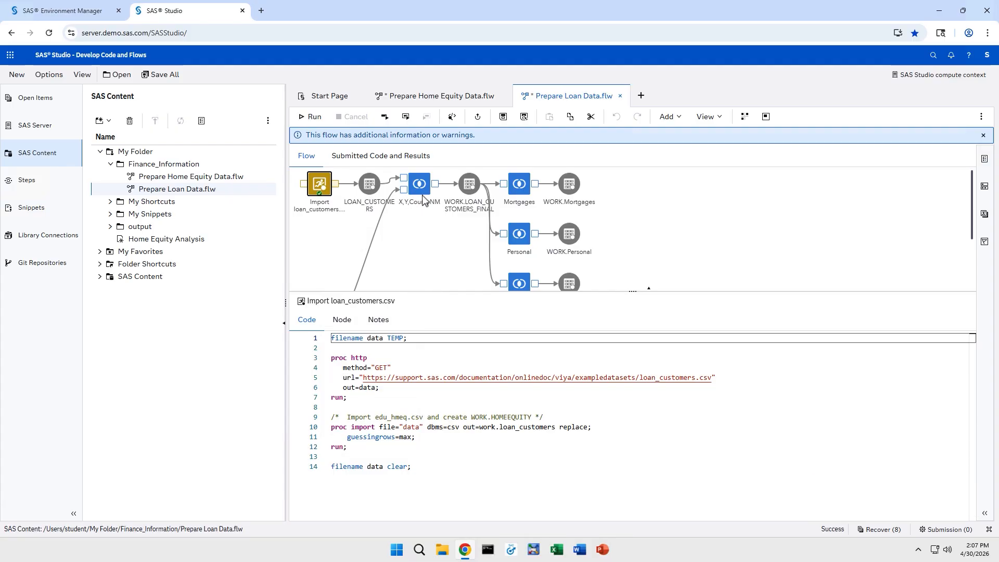
{"action": "left_click", "coordinate": [314, 117]}
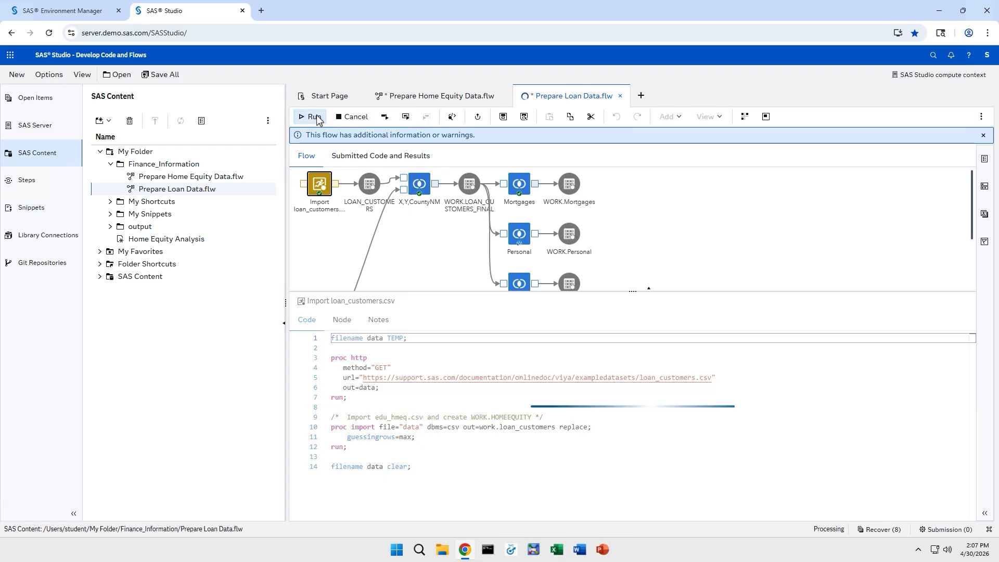
{"action": "left_click", "coordinate": [412, 229]}
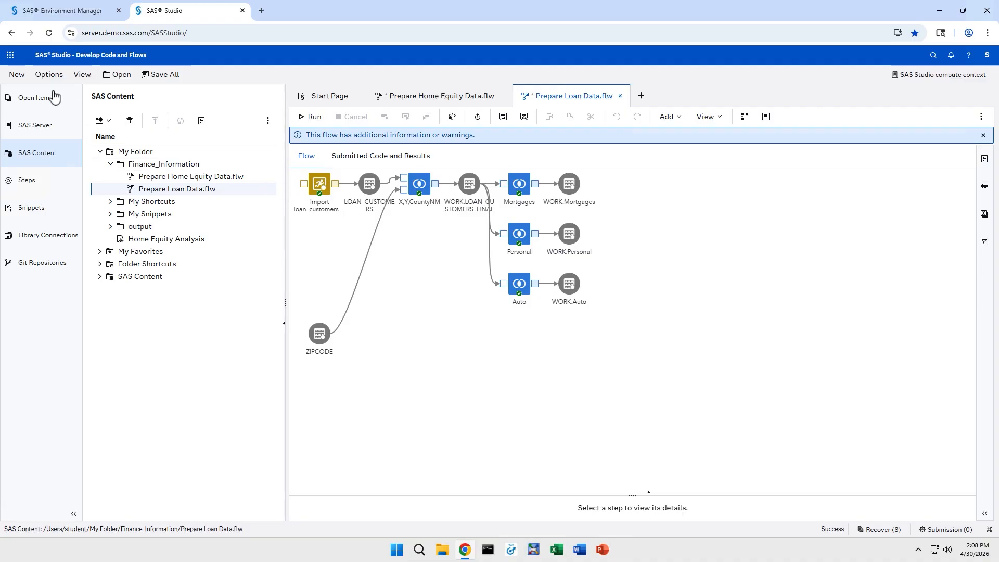
{"action": "left_click", "coordinate": [23, 78]}
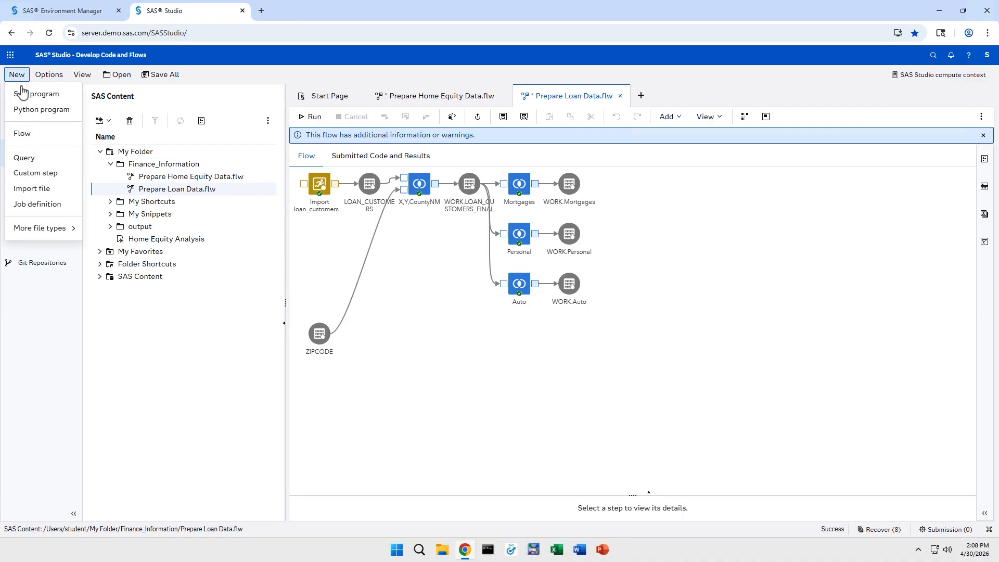
Step: Paste copies of every Home Equity step, Import home_equity.csv through Export File plus US_DATA, into a new flow
{"action": "left_click", "coordinate": [43, 136]}
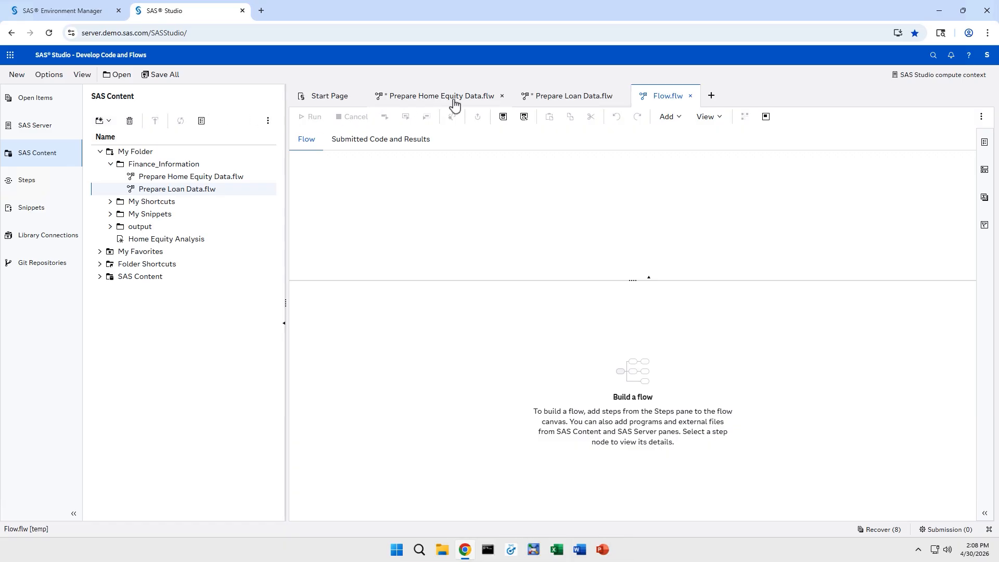
{"action": "left_click", "coordinate": [438, 105]}
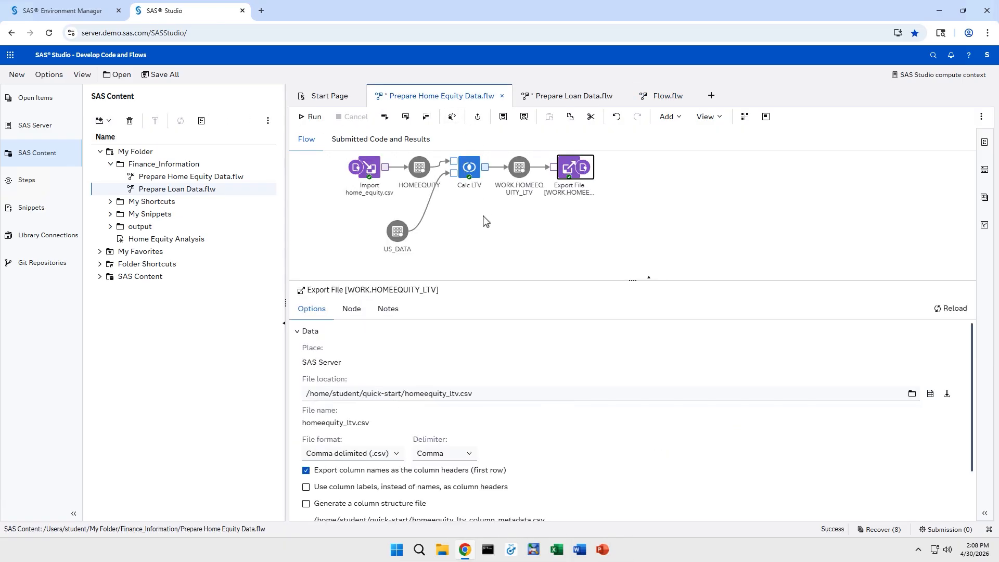
{"action": "left_click", "coordinate": [485, 222]}
{"action": "key", "text": "ctrl+a"}
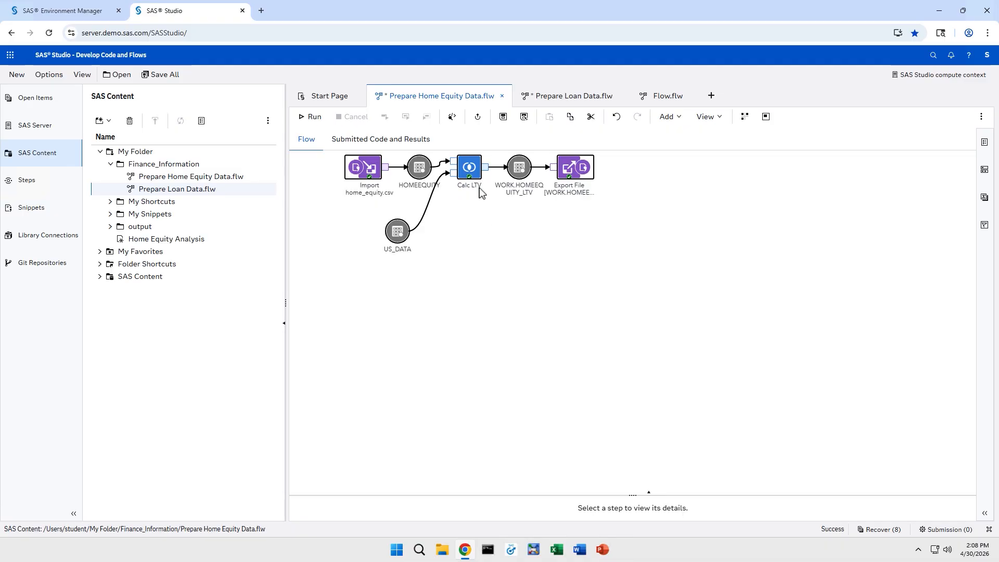
{"action": "right_click", "coordinate": [476, 171]}
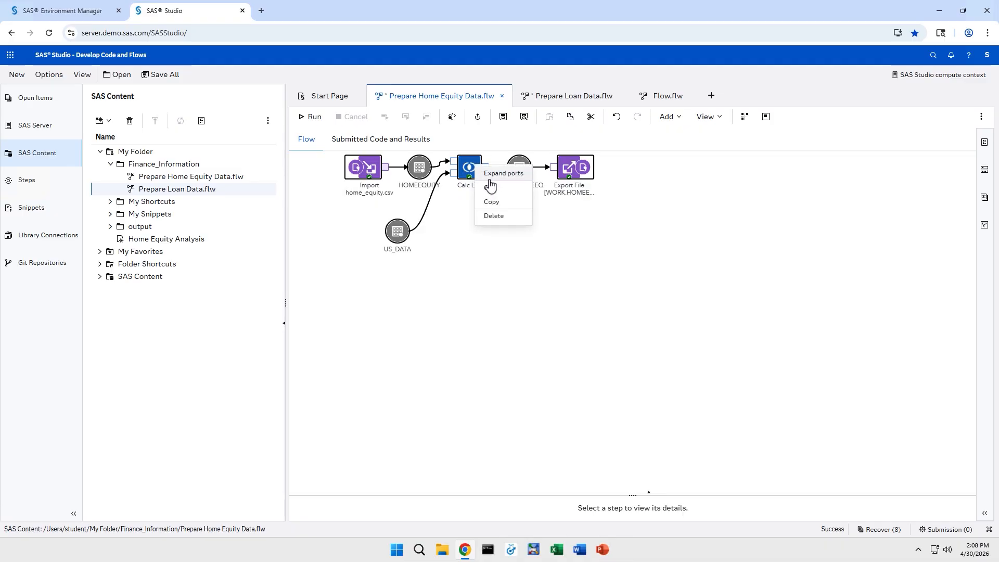
{"action": "left_click", "coordinate": [502, 206]}
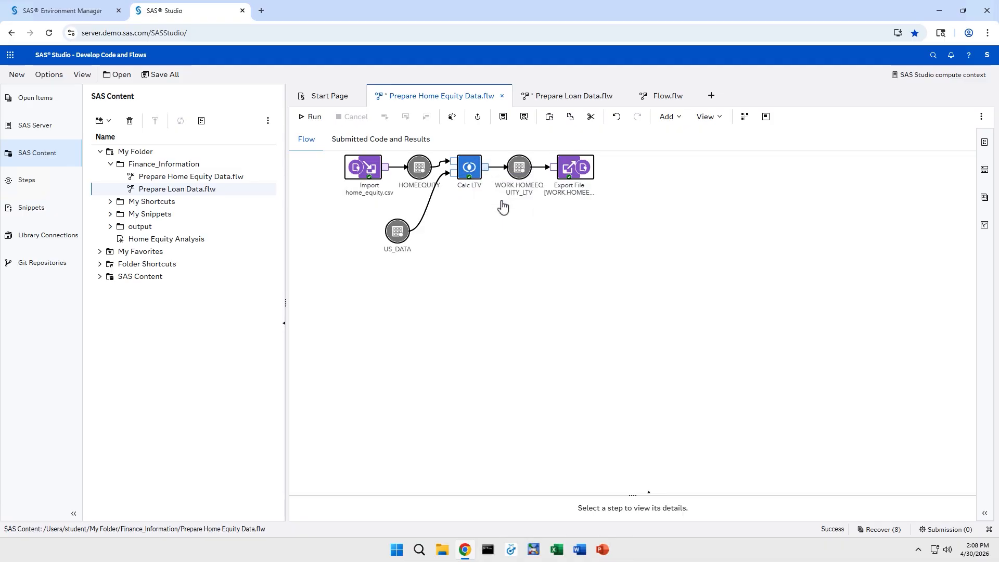
{"action": "left_click", "coordinate": [650, 100]}
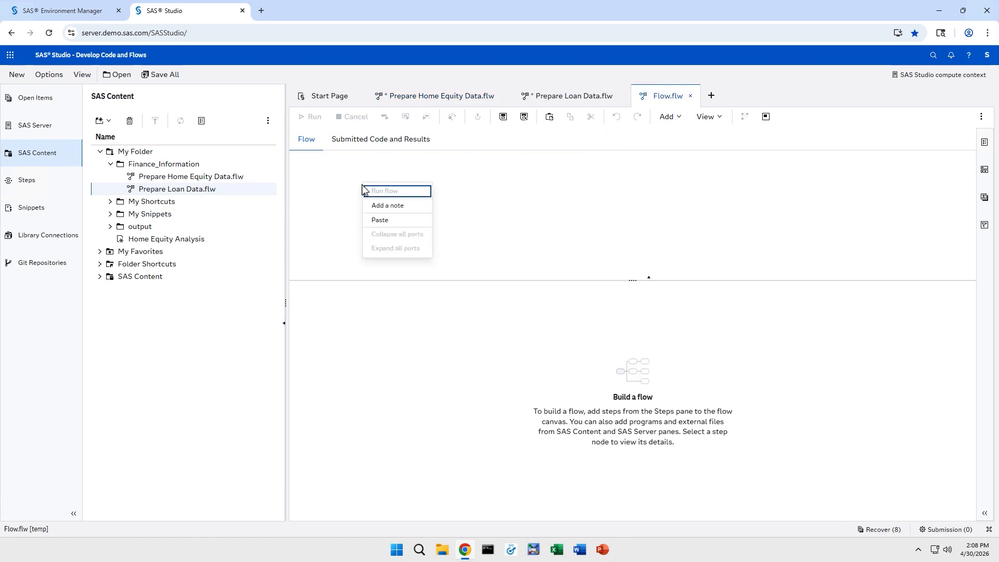
{"action": "left_click", "coordinate": [393, 221]}
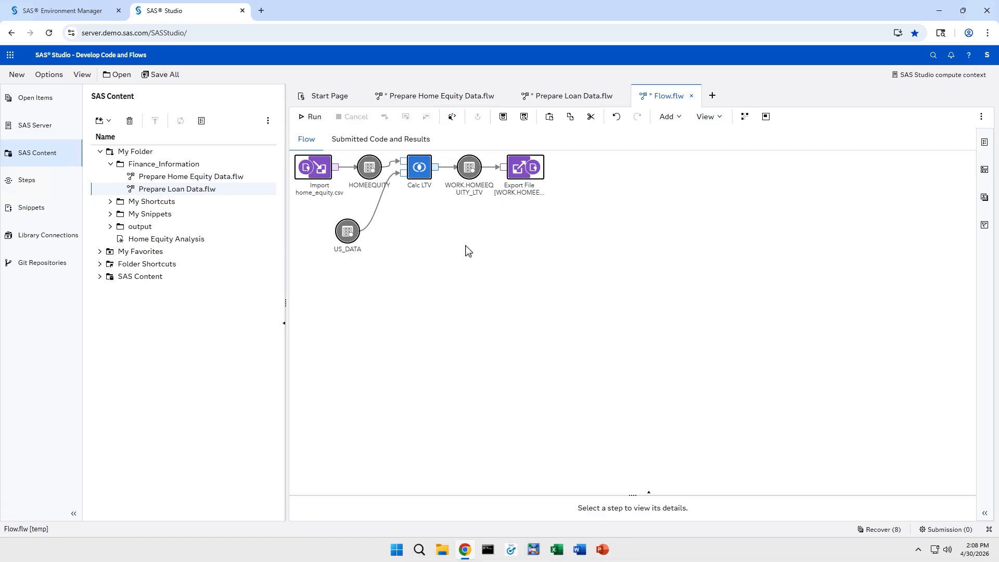
Step: Enable submission order and name the swimlanes 'Prepare Home Equity Data' and 'Prepare Loan Data'
{"action": "left_click", "coordinate": [987, 515]}
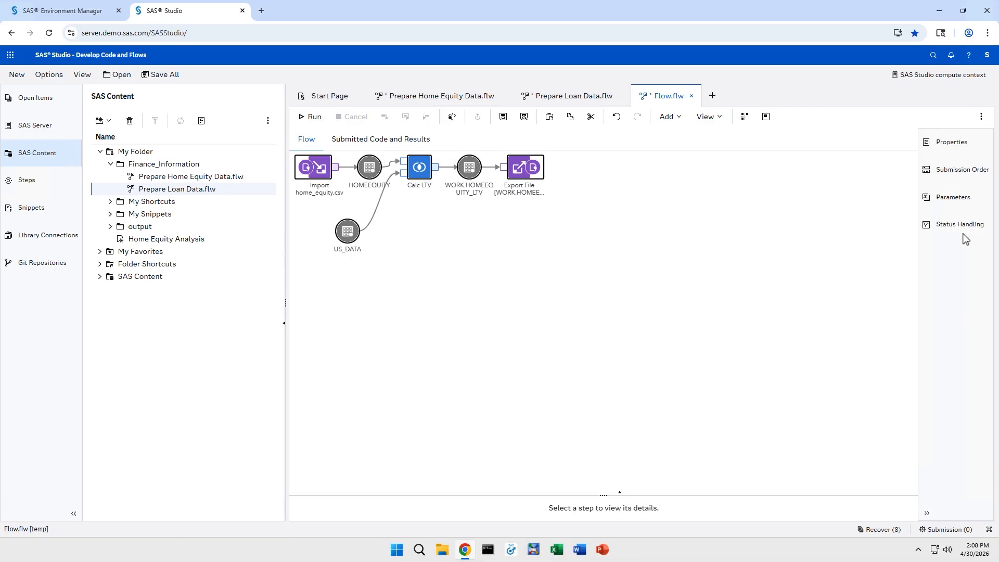
{"action": "left_click", "coordinate": [964, 179]}
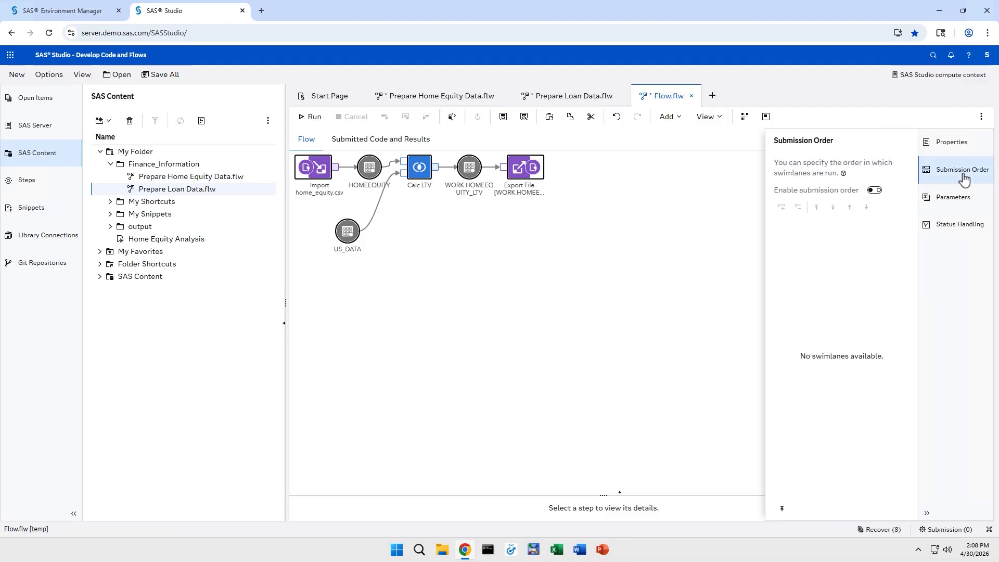
{"action": "left_click", "coordinate": [874, 191]}
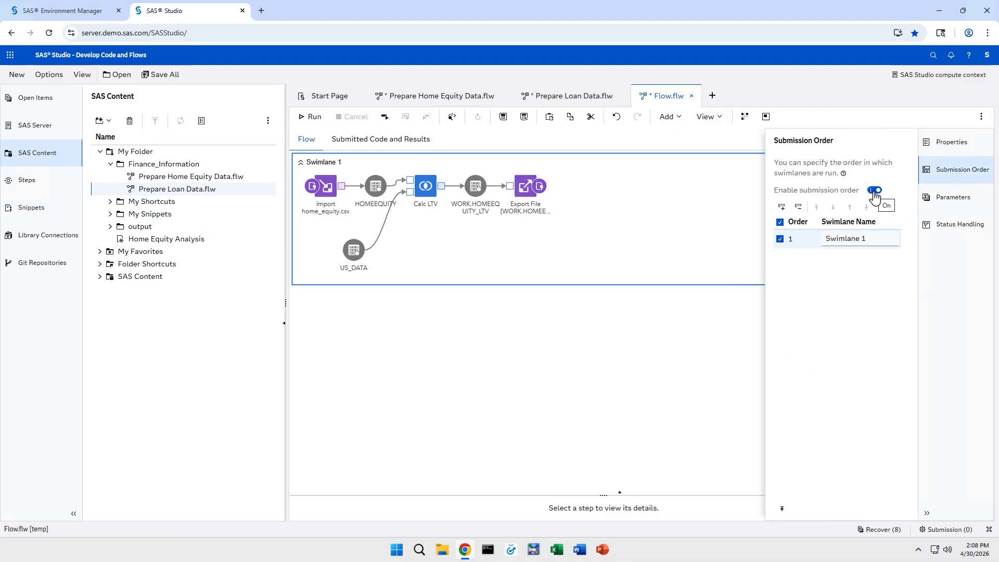
{"action": "double_click", "coordinate": [877, 239]}
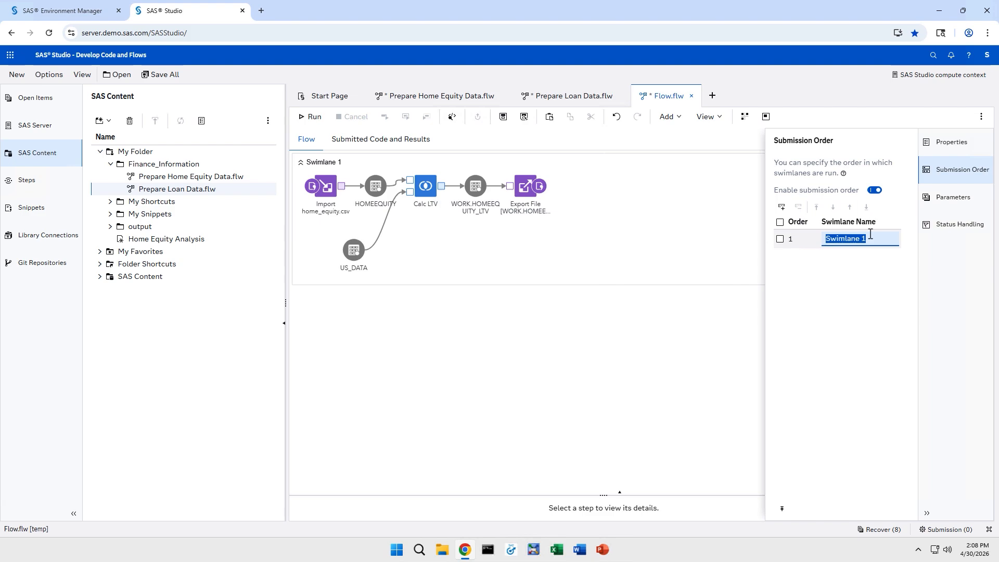
{"action": "type", "text": "Prepare Home Equity Data"}
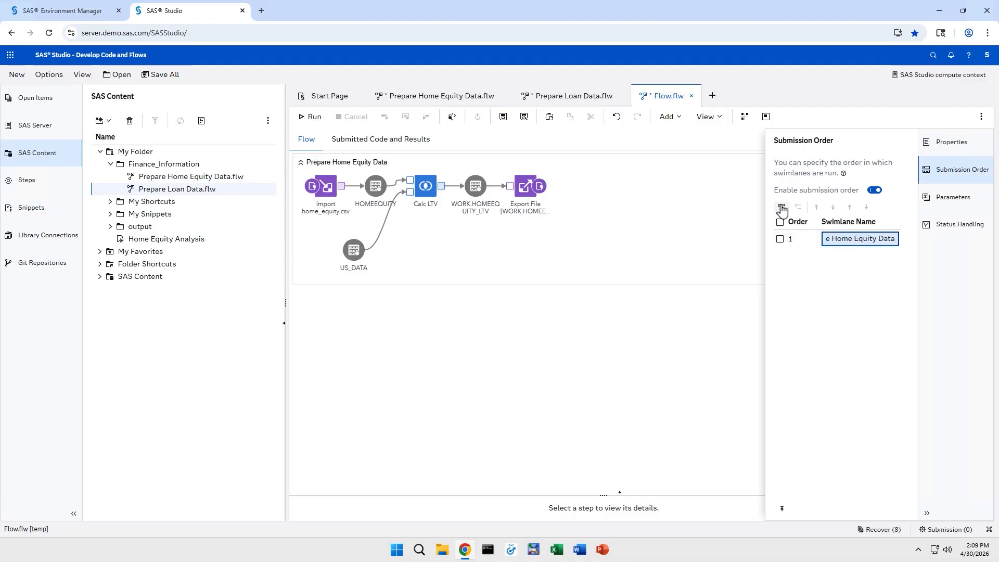
{"action": "left_click", "coordinate": [782, 208]}
{"action": "left_click", "coordinate": [851, 257]}
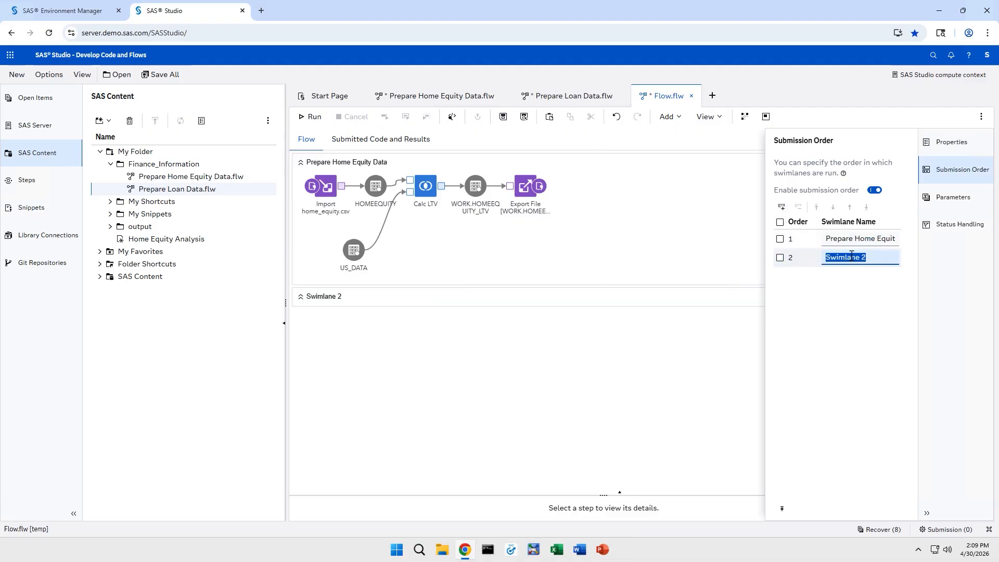
{"action": "type", "text": "Prepare Loan Data"}
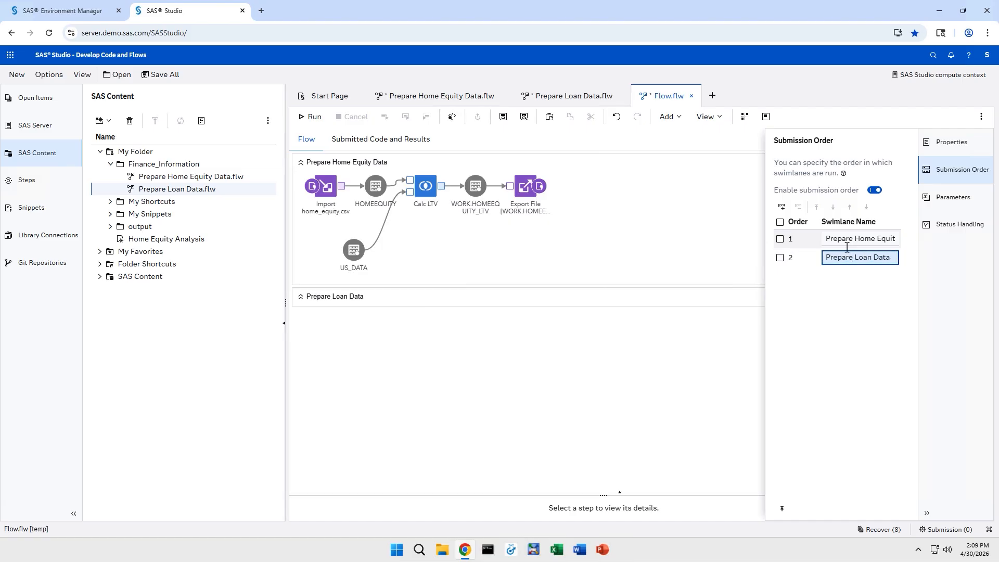
{"action": "left_click", "coordinate": [602, 100]}
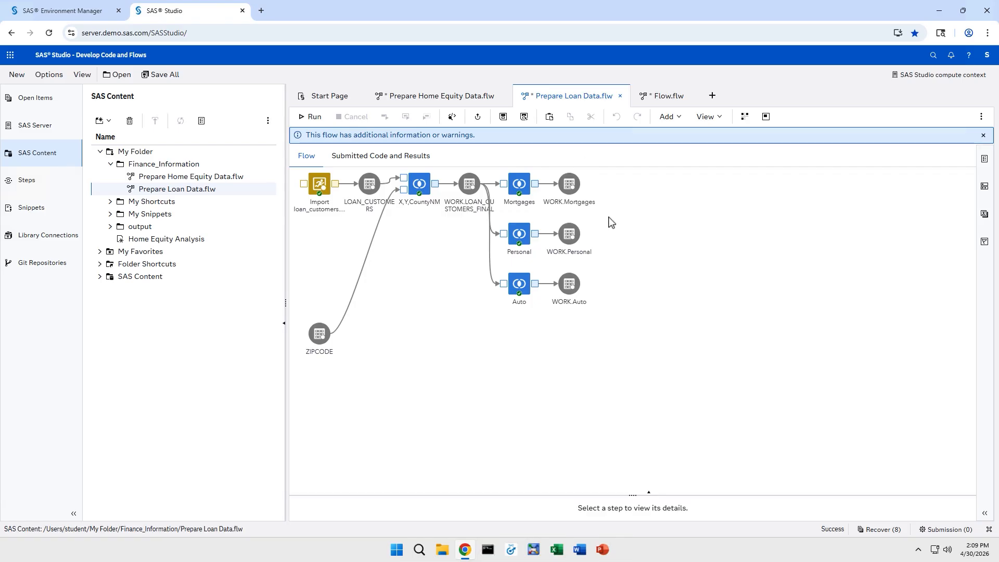
Step: Copy all Prepare Loan Data.flw steps into Flow.flw's Prepare Loan Data swimlane
{"action": "key", "text": "ctrl+a"}
{"action": "right_click", "coordinate": [528, 182]}
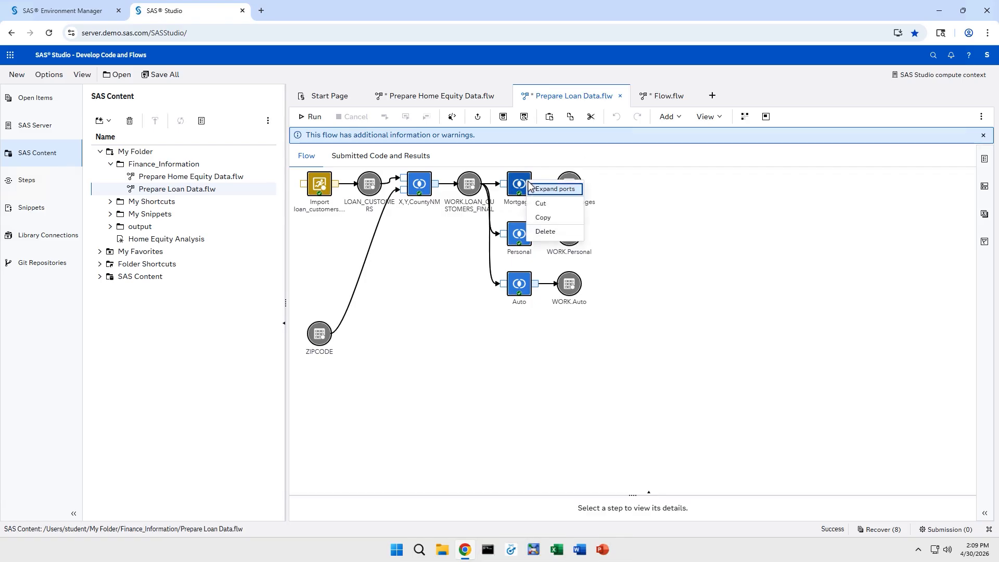
{"action": "left_click", "coordinate": [551, 223]}
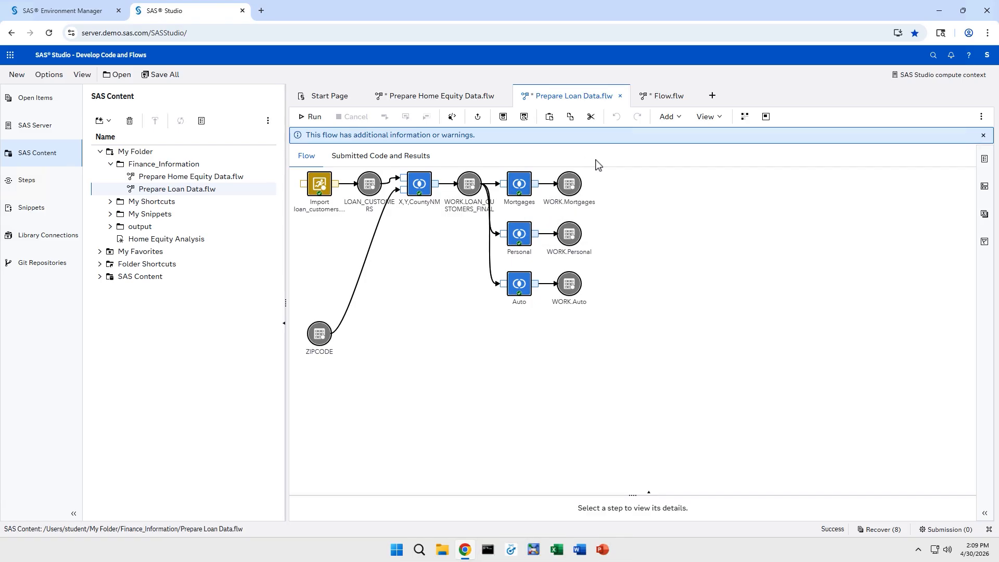
{"action": "left_click", "coordinate": [667, 101]}
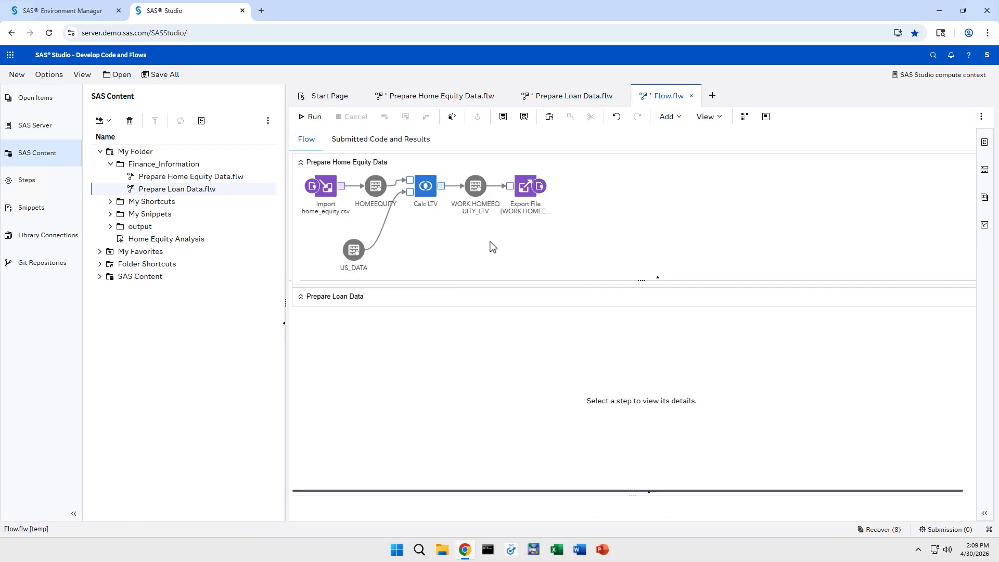
{"action": "right_click", "coordinate": [401, 302]}
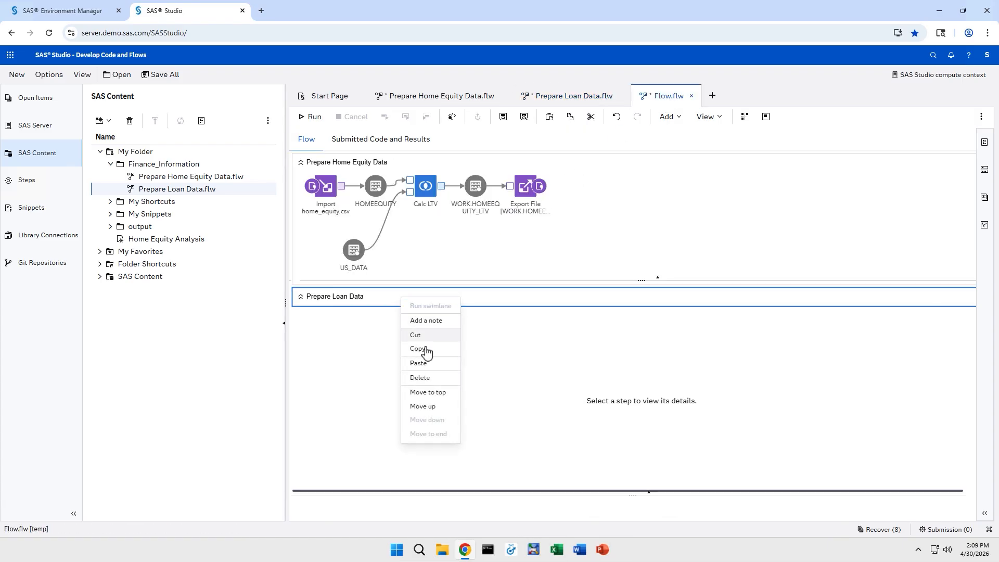
{"action": "left_click", "coordinate": [419, 363]}
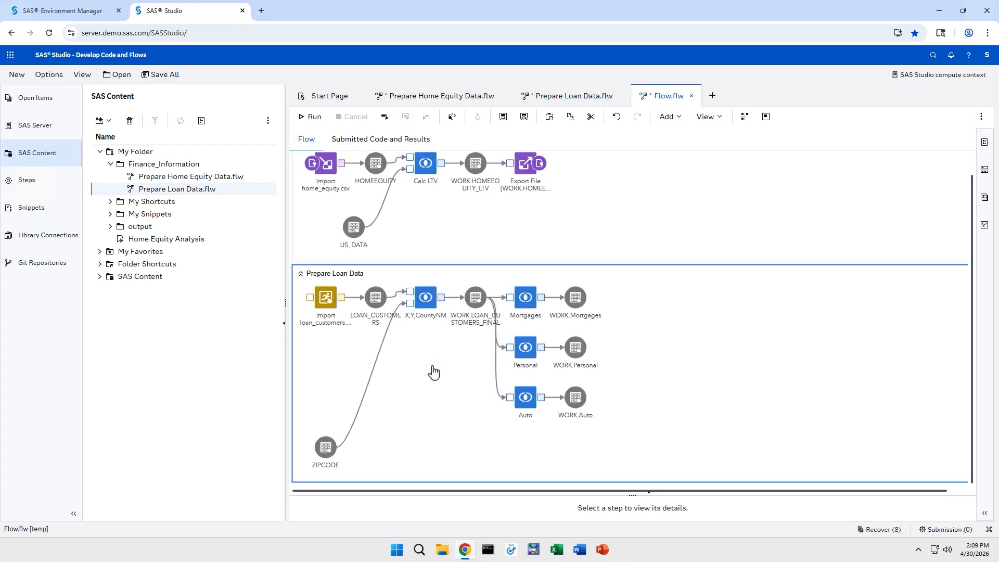
{"action": "scroll", "coordinate": [670, 313], "scroll_direction": "up", "scroll_amount": 1}
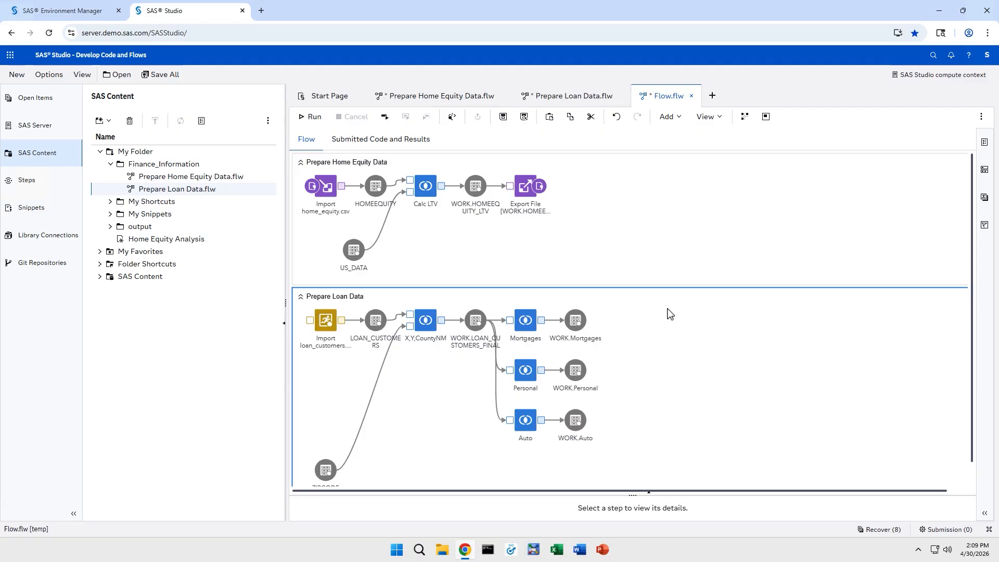
Step: Save the combined flow as 'Finance Information' in /home/student/quick-start
{"action": "left_click", "coordinate": [525, 118]}
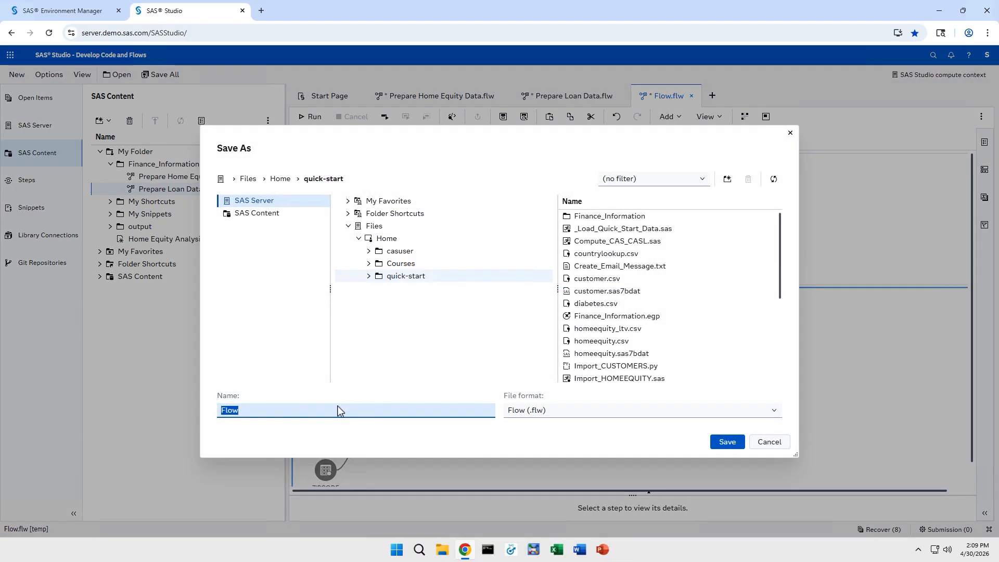
{"action": "type", "text": "Finance Inf"}
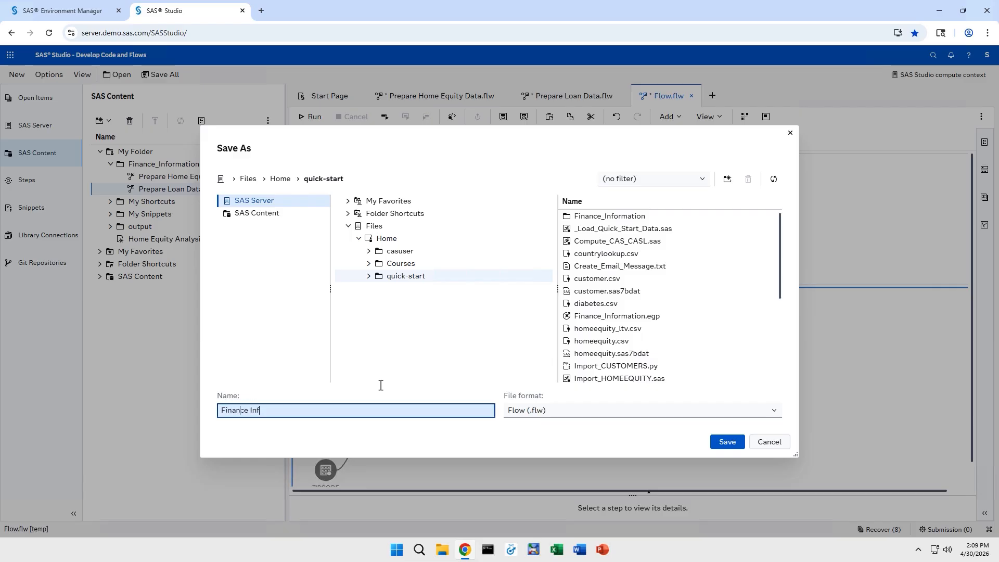
{"action": "type", "text": "ormation"}
{"action": "left_click", "coordinate": [726, 442]}
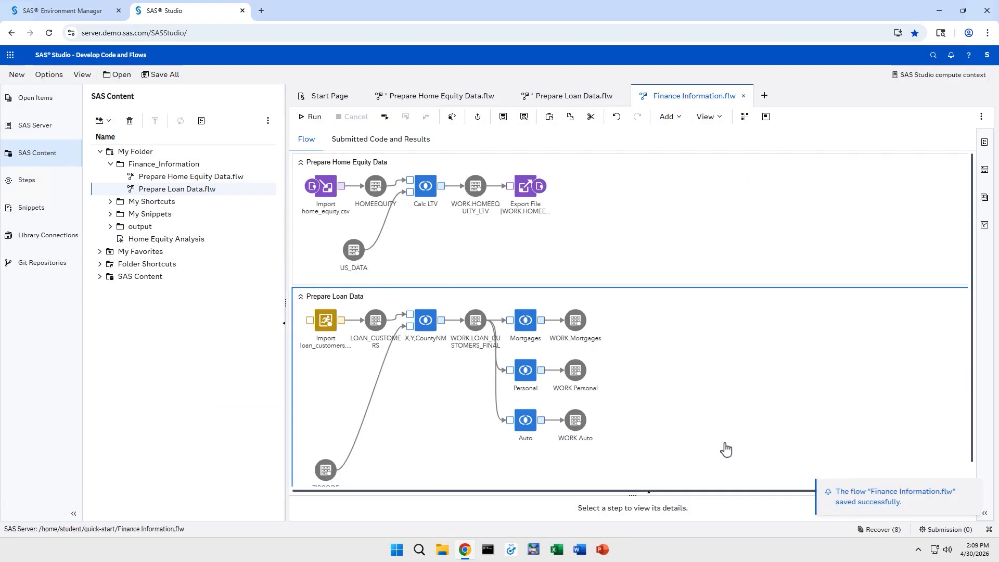